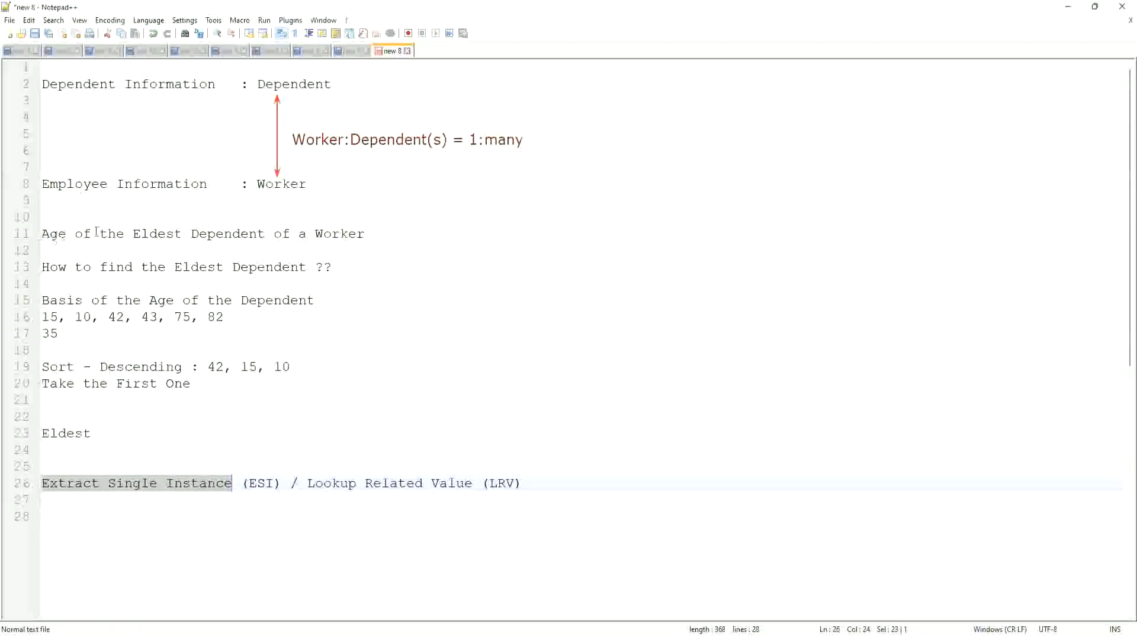
Switch to Workday and start a proxy session acting as the chosen worker.
click(376, 233)
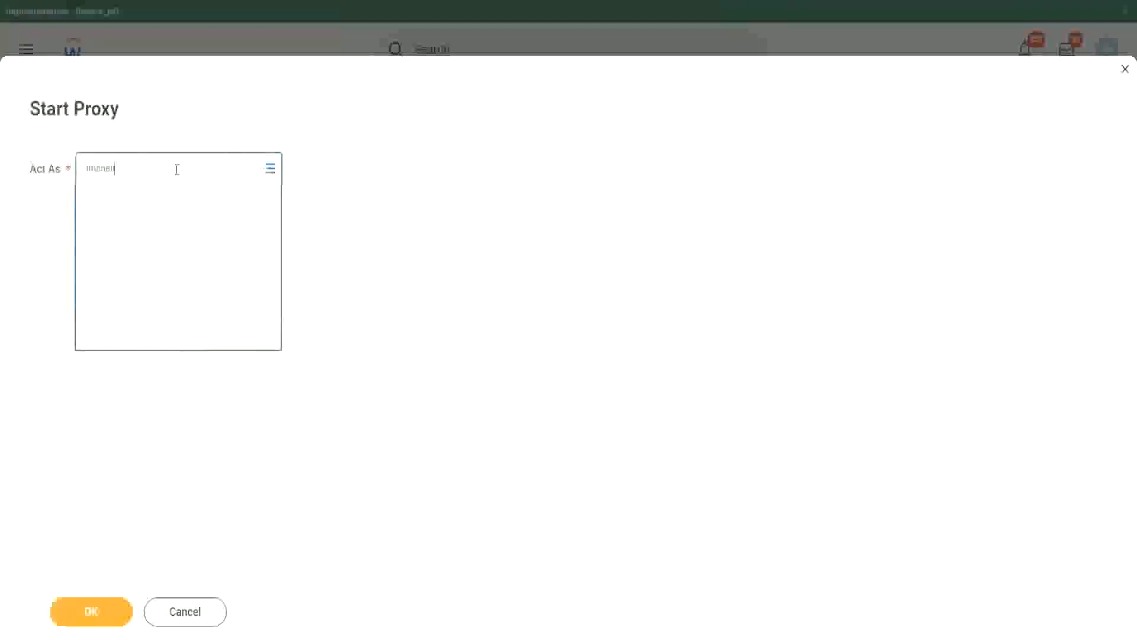
click(96, 616)
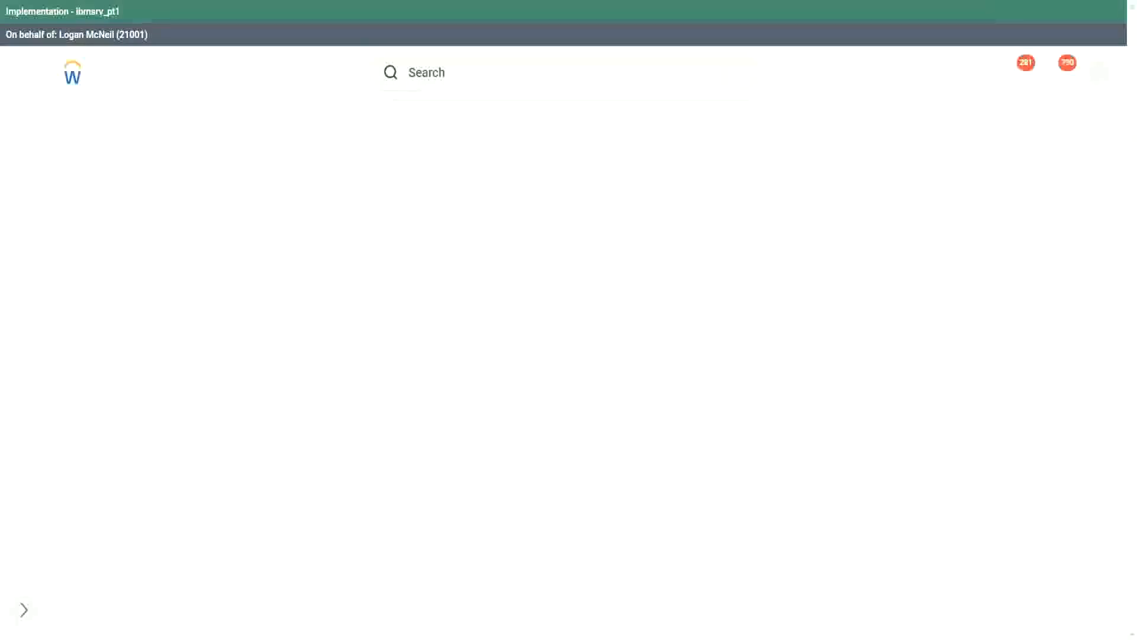
Search for "rd: ww" and open the WW Base Pay Details report definition.
click(452, 74)
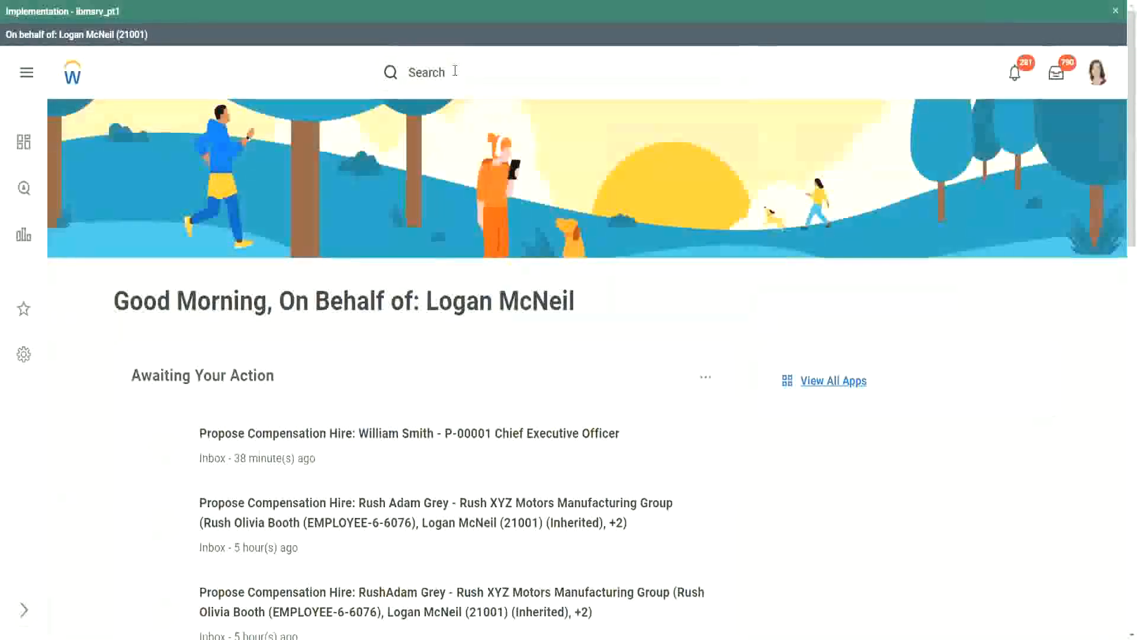
scroll(455, 74, down, 10)
scroll(436, 96, up, 10)
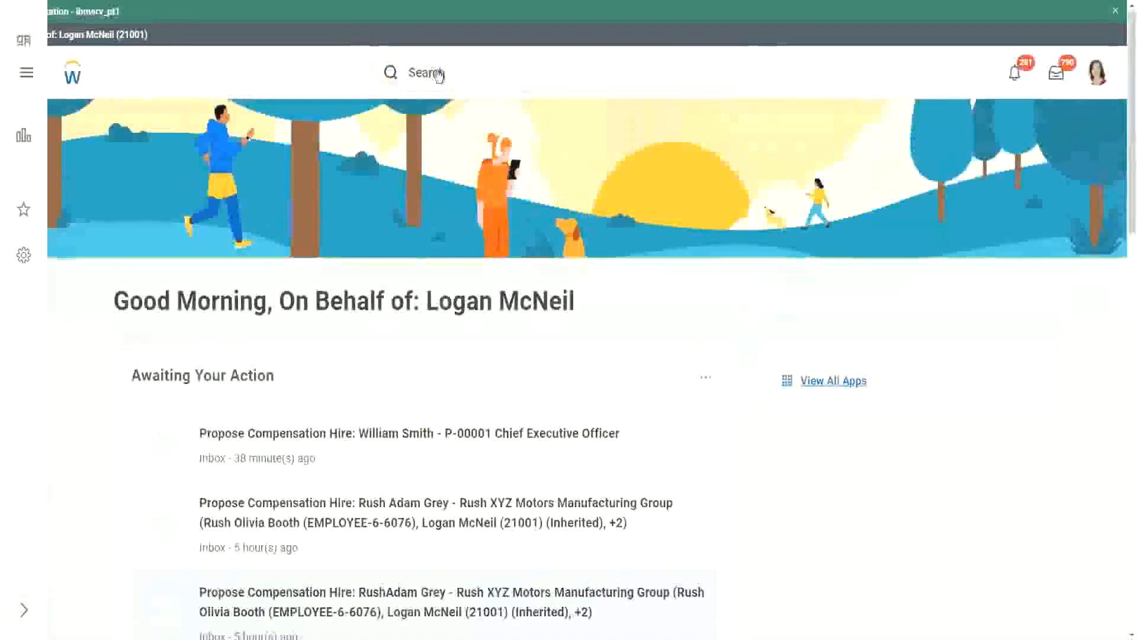
click(472, 71)
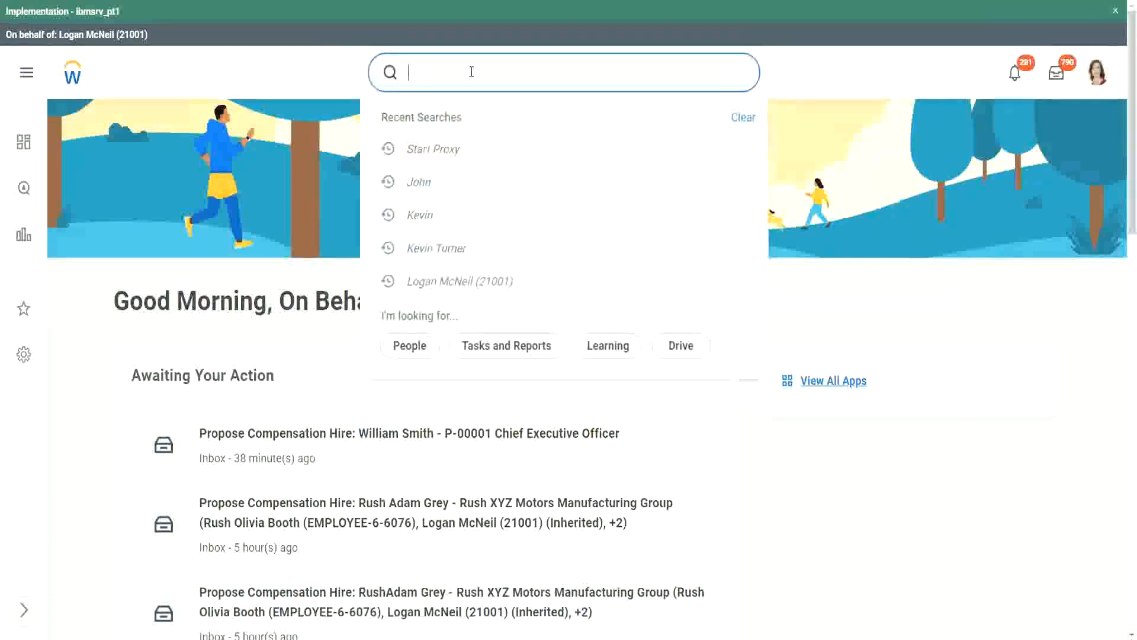
text(rd: ww)
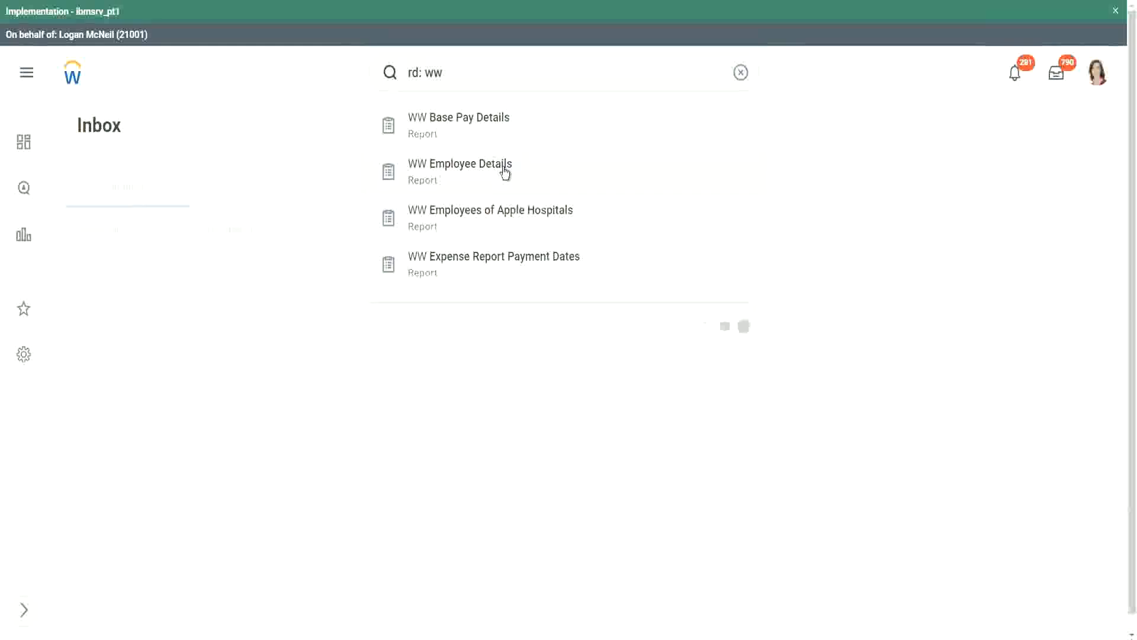
click(501, 122)
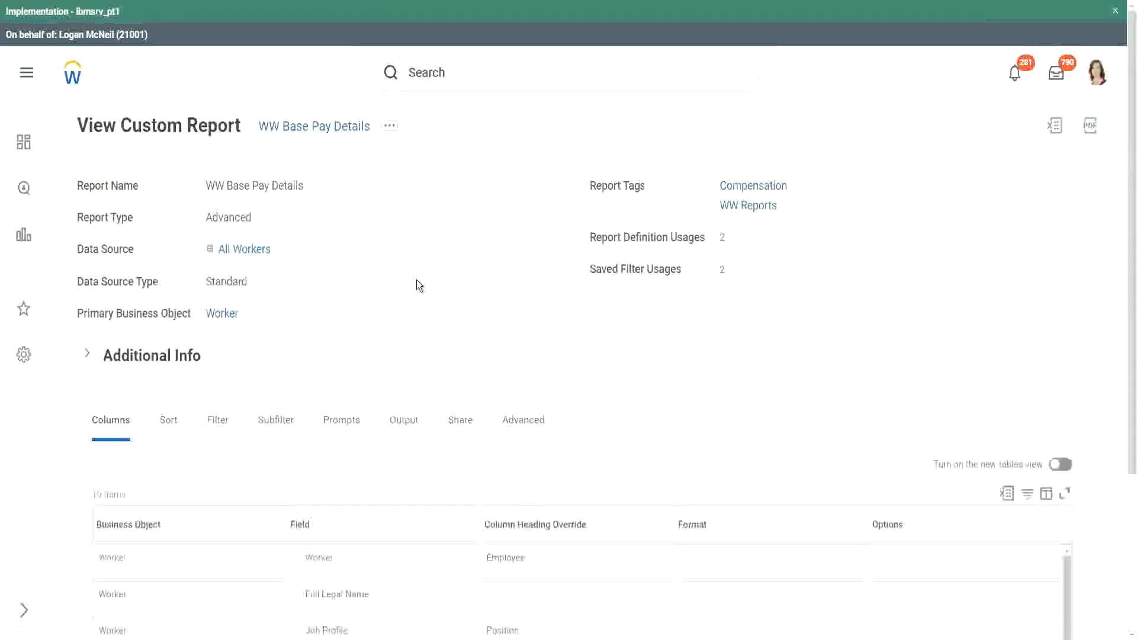
Review the report's column definitions and run WW Base Pay Details with the prefilled hire date range and no saved filter.
scroll(417, 280, down, 3)
scroll(417, 280, down, 2)
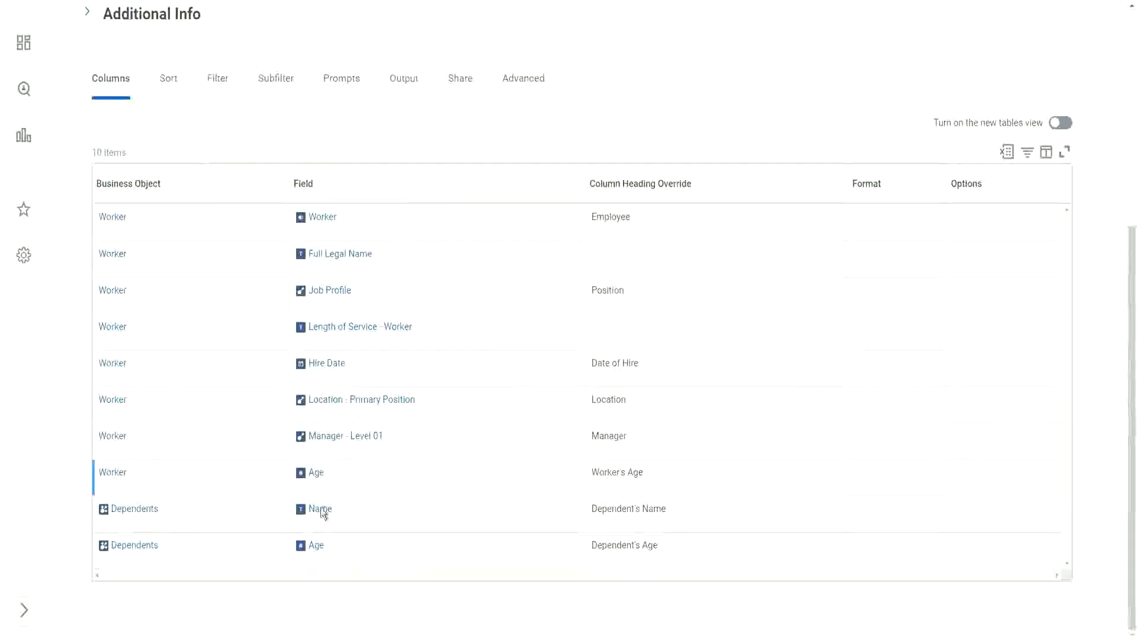
scroll(477, 403, up, 1)
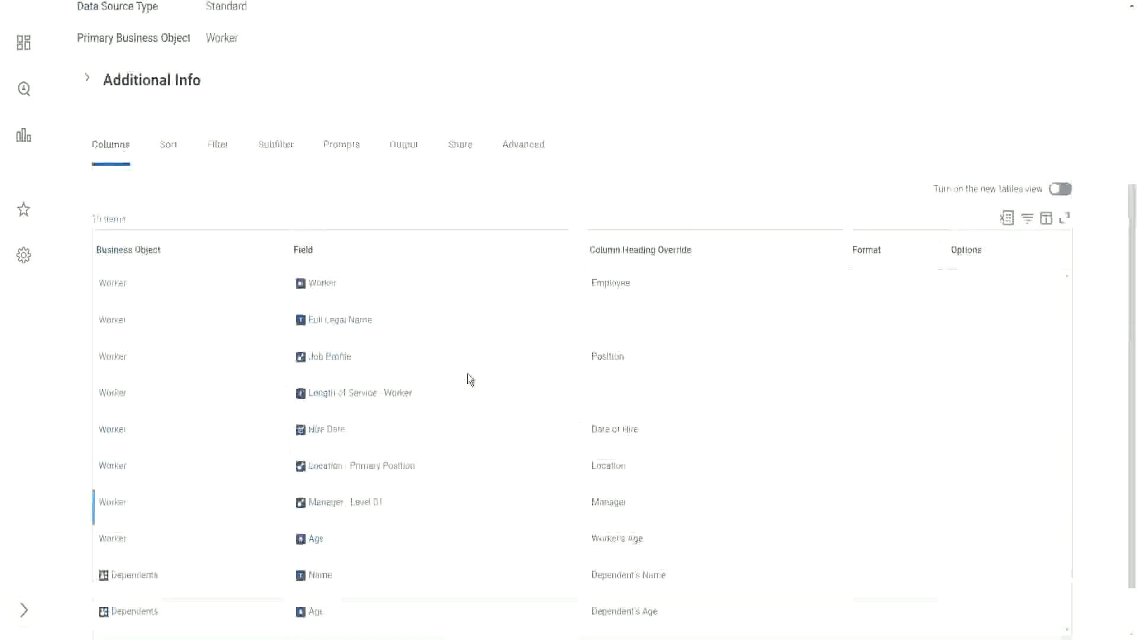
scroll(470, 380, up, 4)
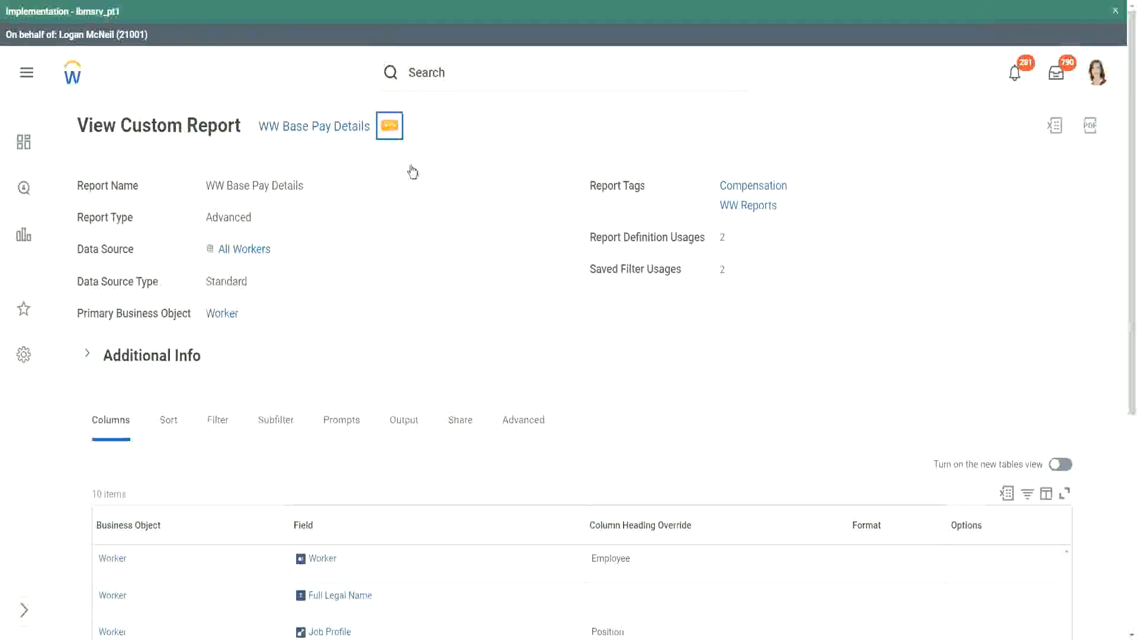
mouse_move(413, 172)
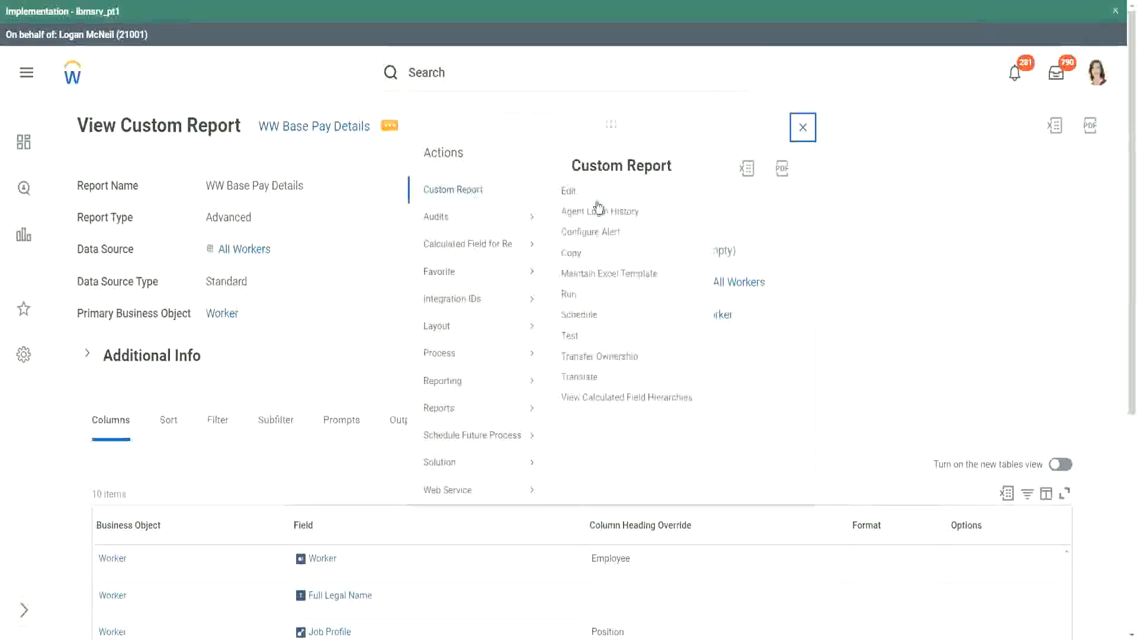
click(569, 295)
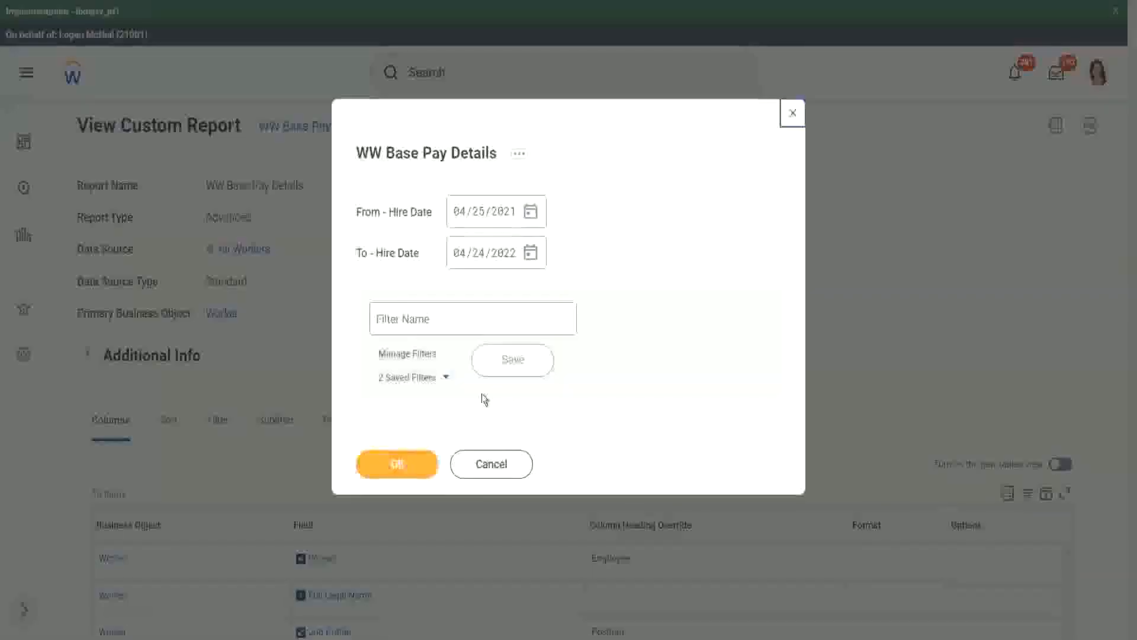
click(448, 379)
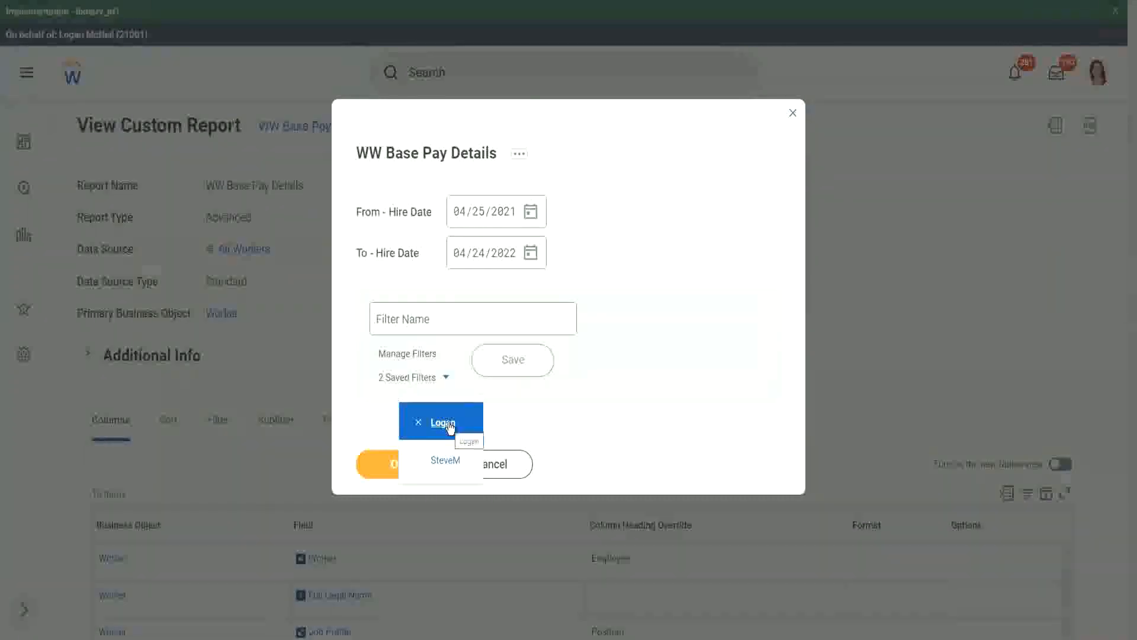
click(648, 194)
click(408, 467)
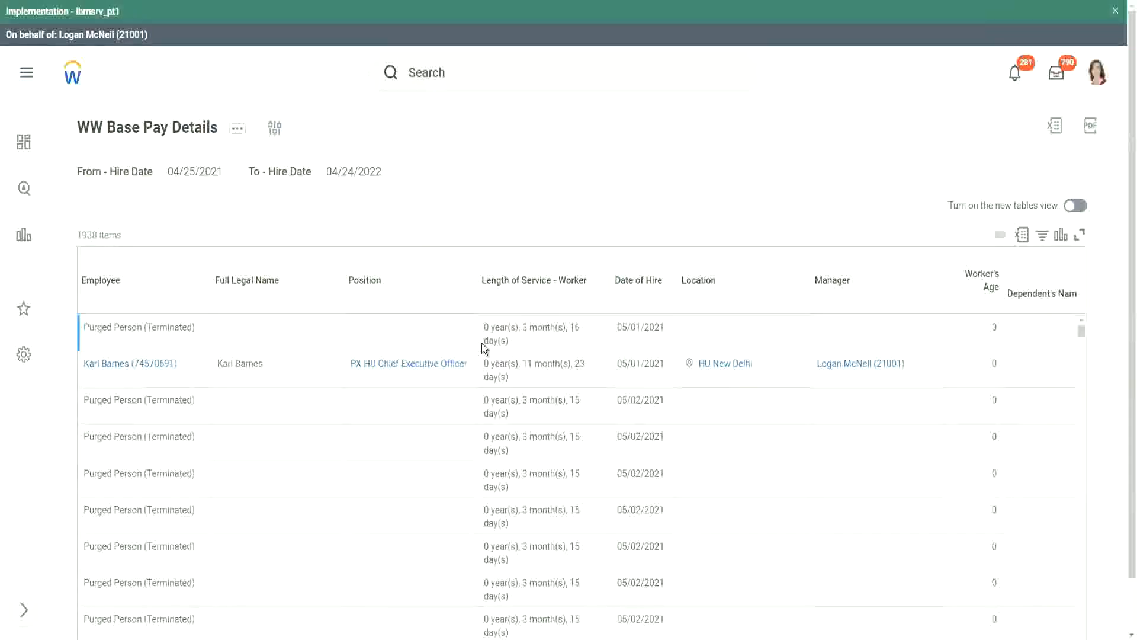
Examine the report rows, including the dependents' name and age columns.
scroll(378, 356, down, 5)
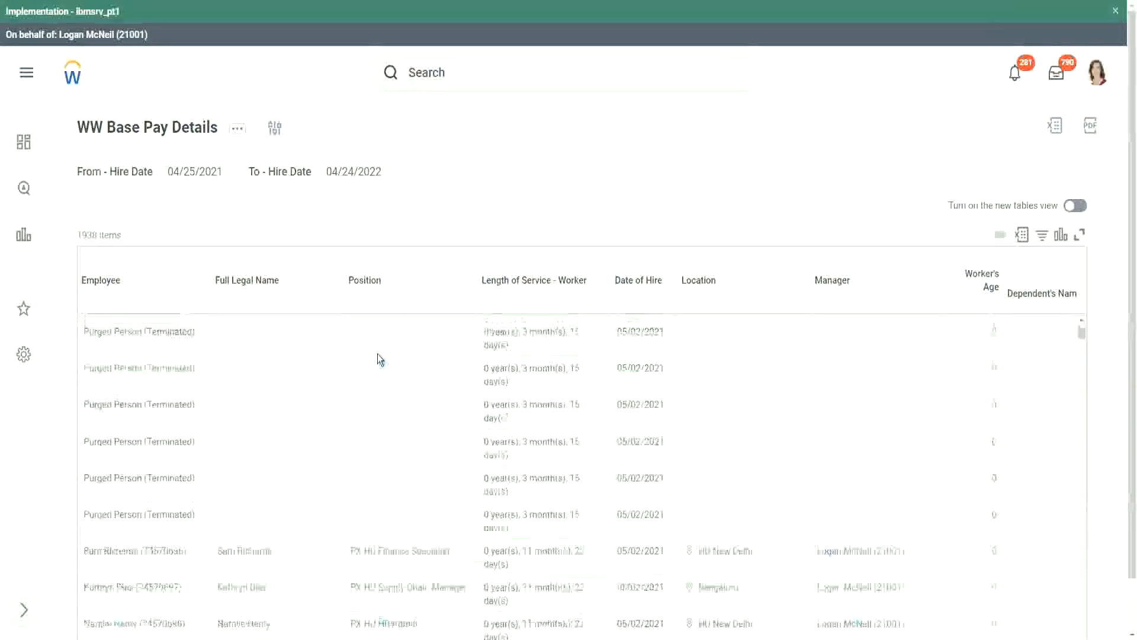
scroll(378, 353, down, 5)
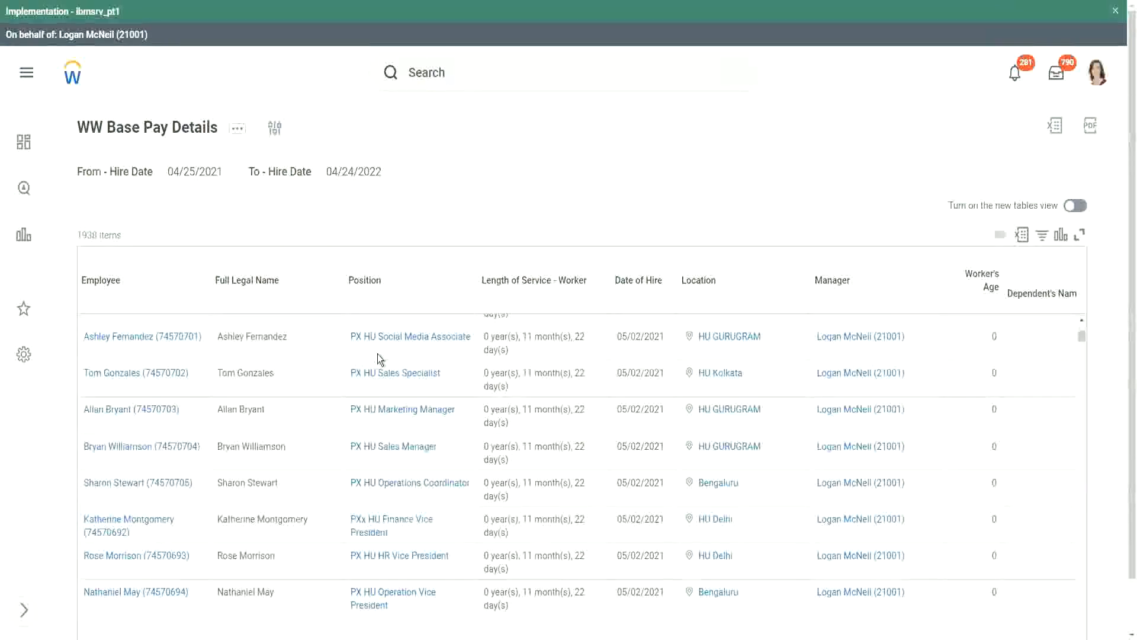
scroll(378, 353, down, 2)
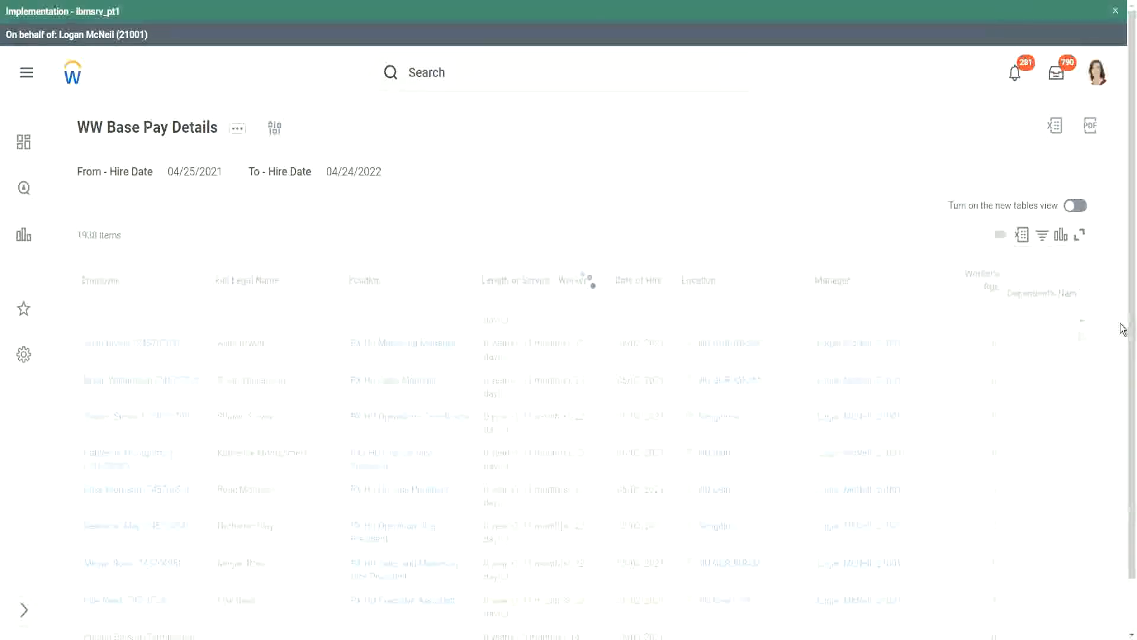
scroll(1124, 531, down, 1)
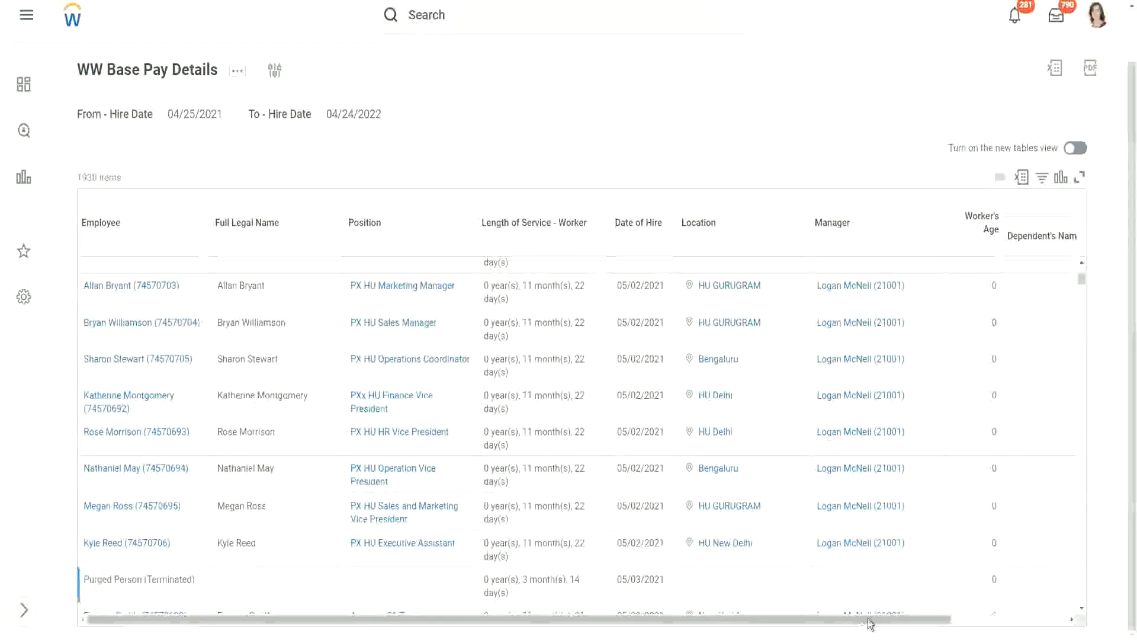
drag(872, 620, 1066, 618)
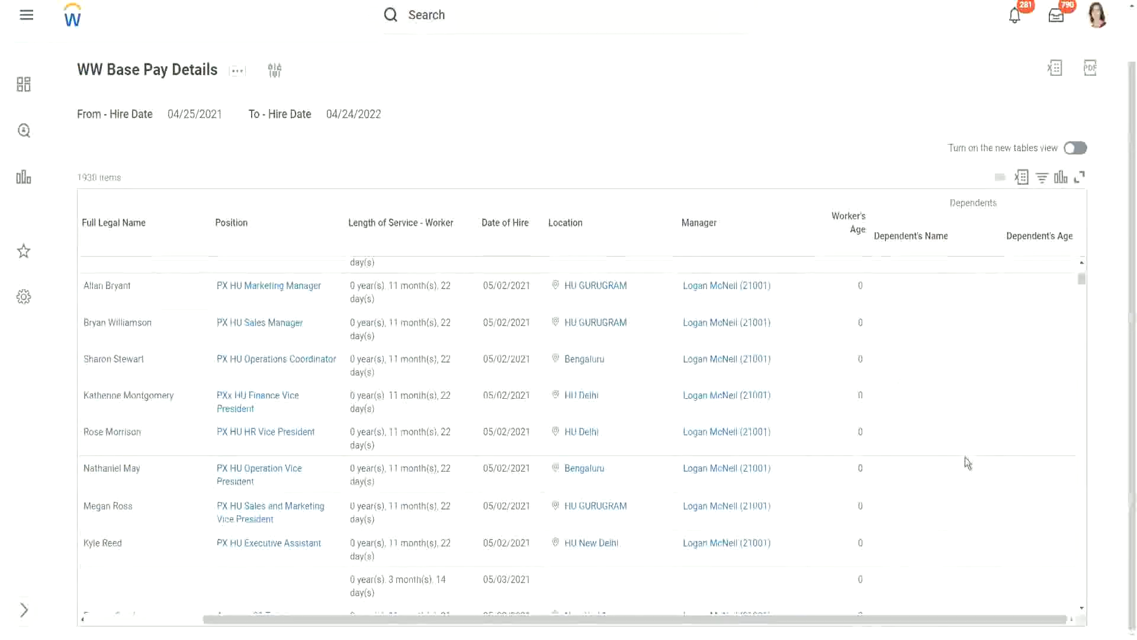
scroll(1008, 407, down, 1)
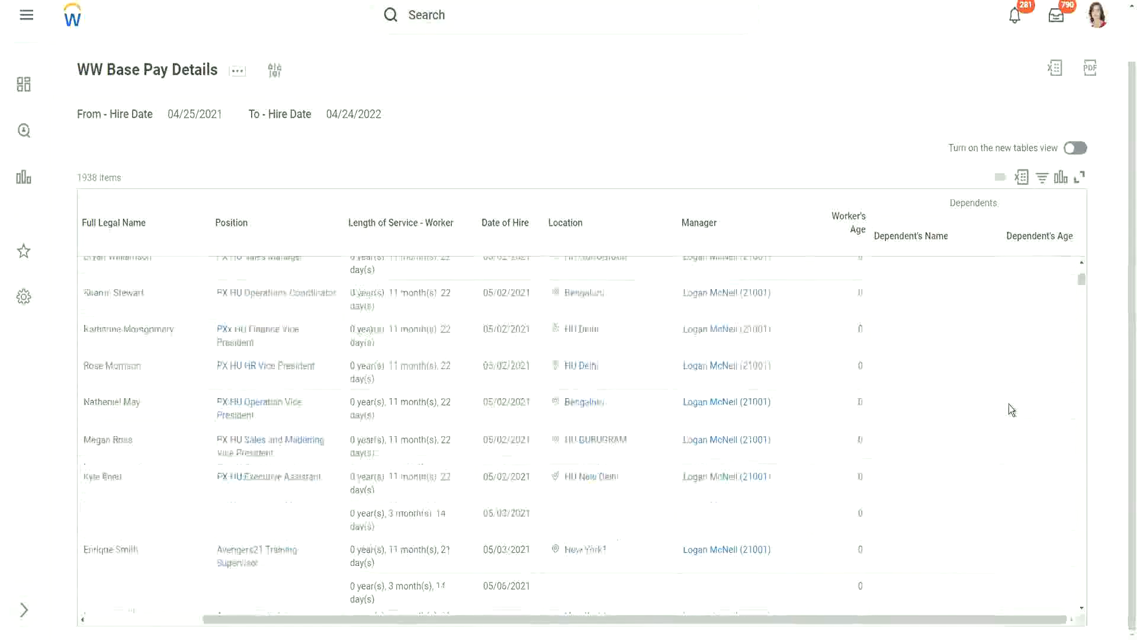
scroll(1008, 406, down, 8)
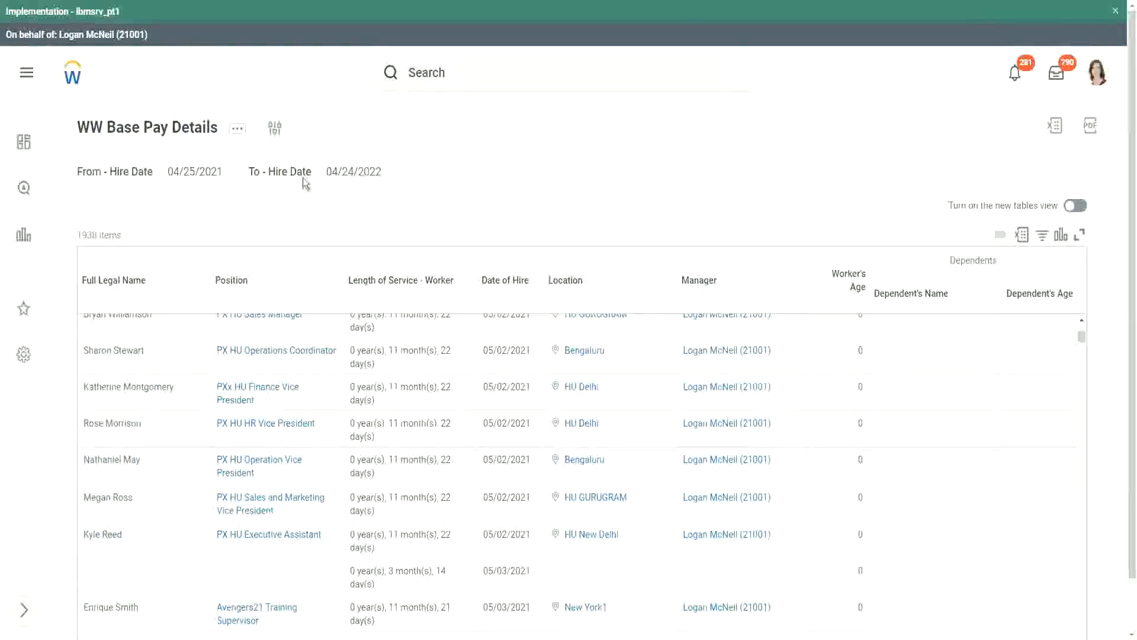
Rerun the report with the hire date range set from 01/01/2000 to 12/31/2000.
click(276, 131)
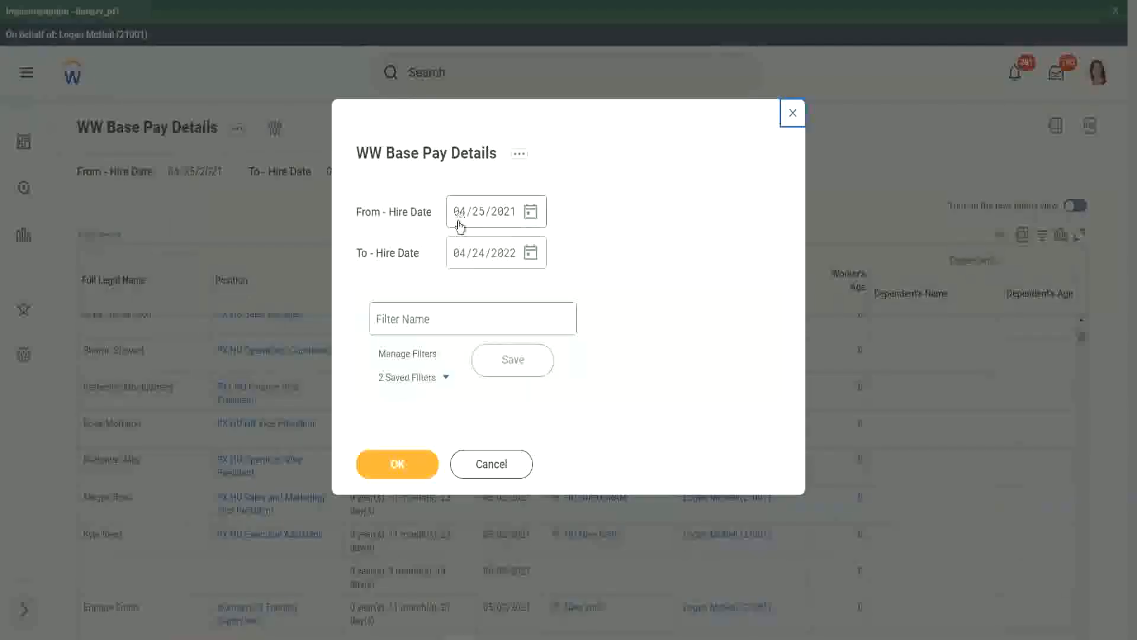
click(461, 221)
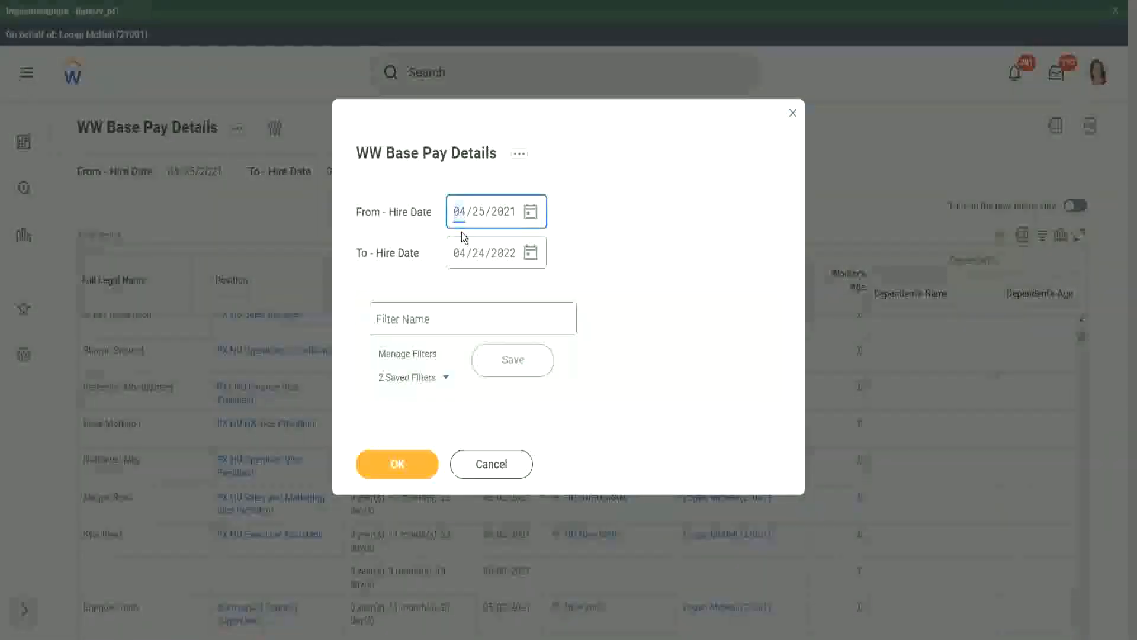
text(01/01/2000)
key(Tab)
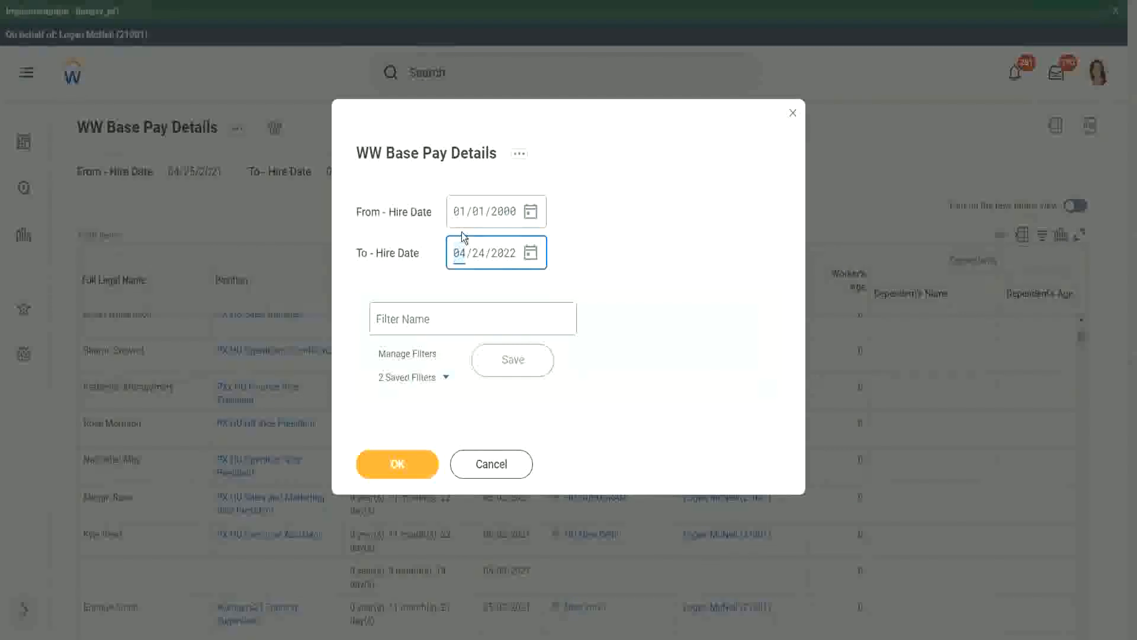
text(12312000)
click(403, 468)
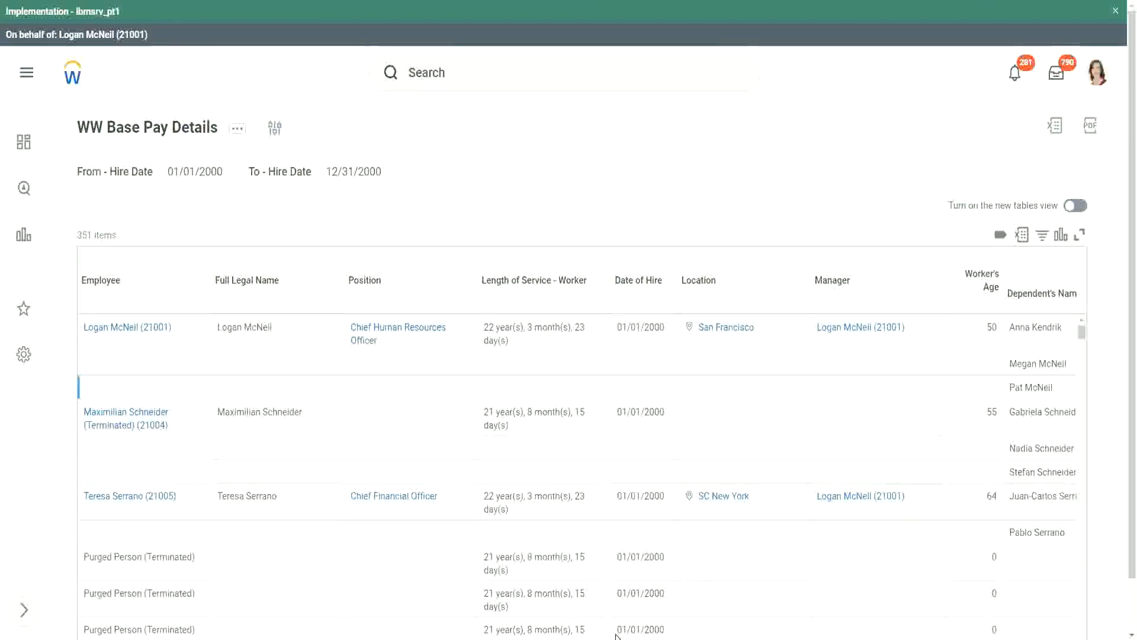
Examine the dependents listed for each worker in the results, comparing the ages of the second worker's dependents.
scroll(1121, 549, down, 1)
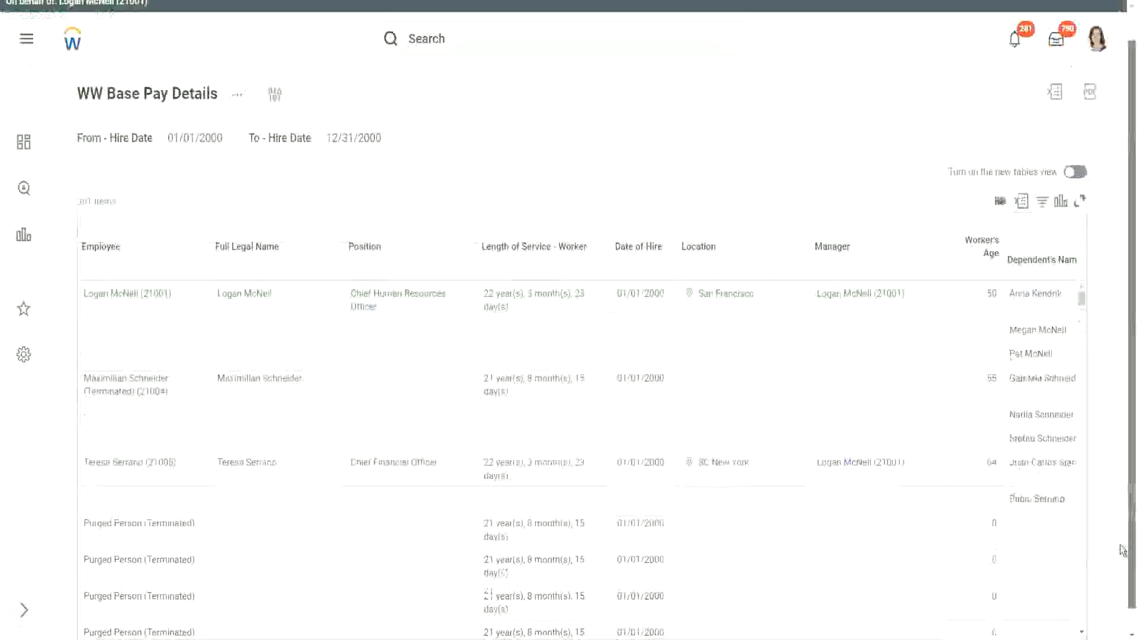
drag(1121, 546, 1117, 572)
drag(831, 621, 1005, 625)
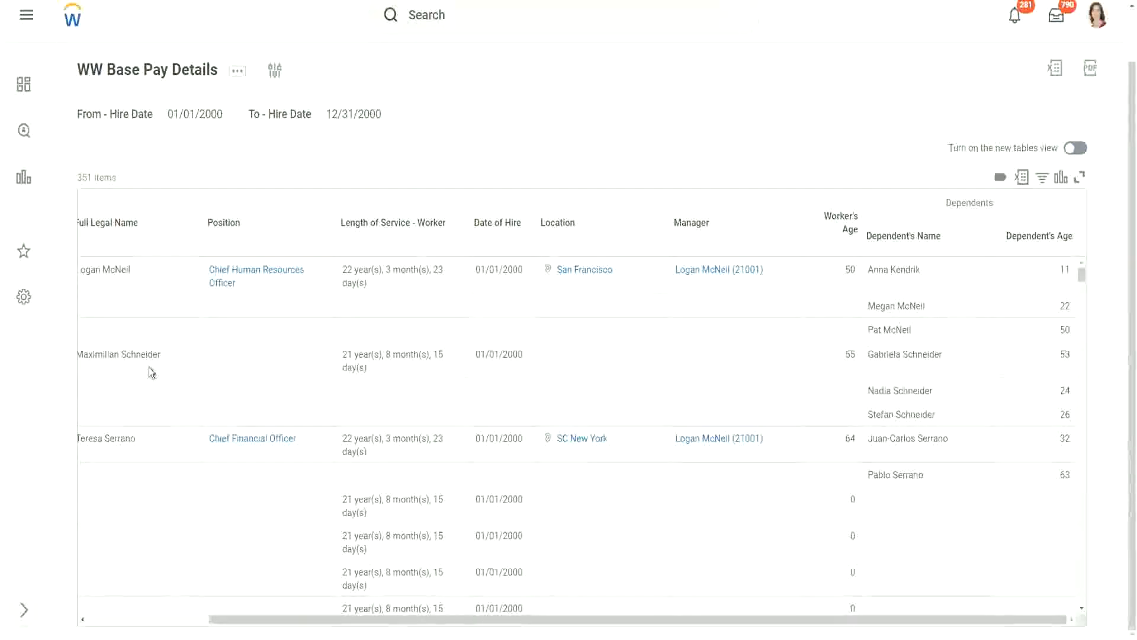
drag(95, 356, 180, 352)
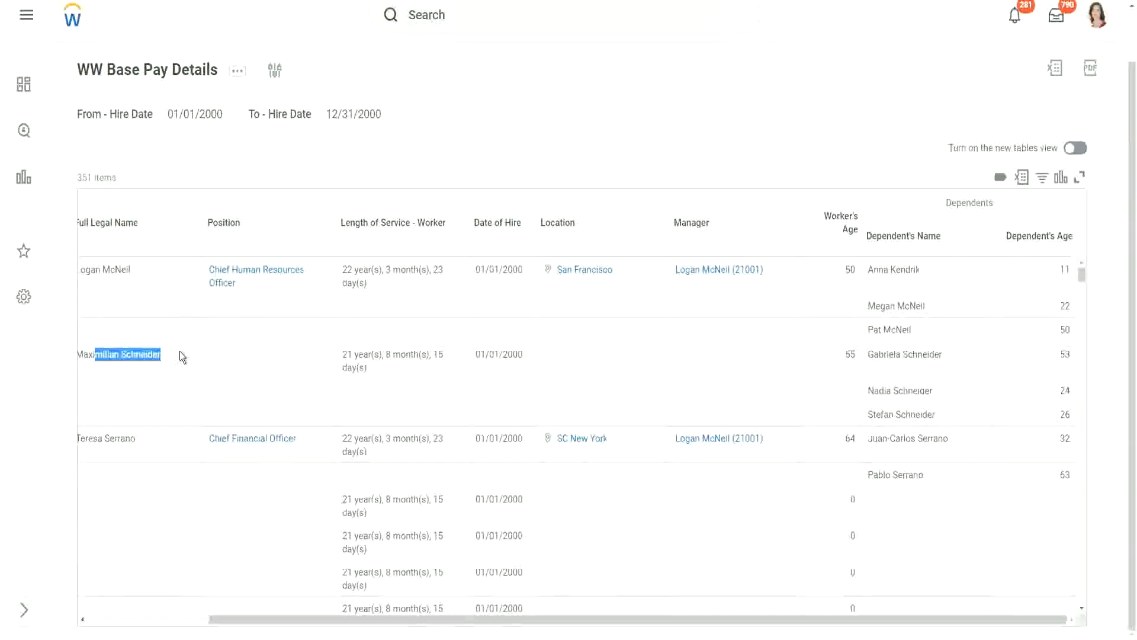
click(902, 355)
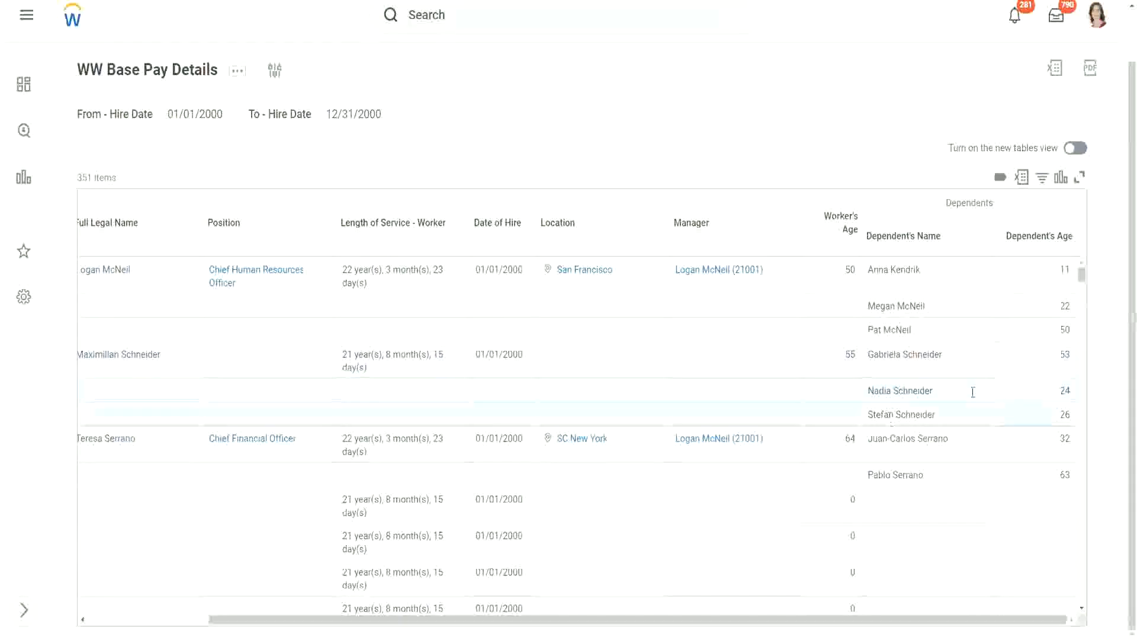
double_click(1063, 354)
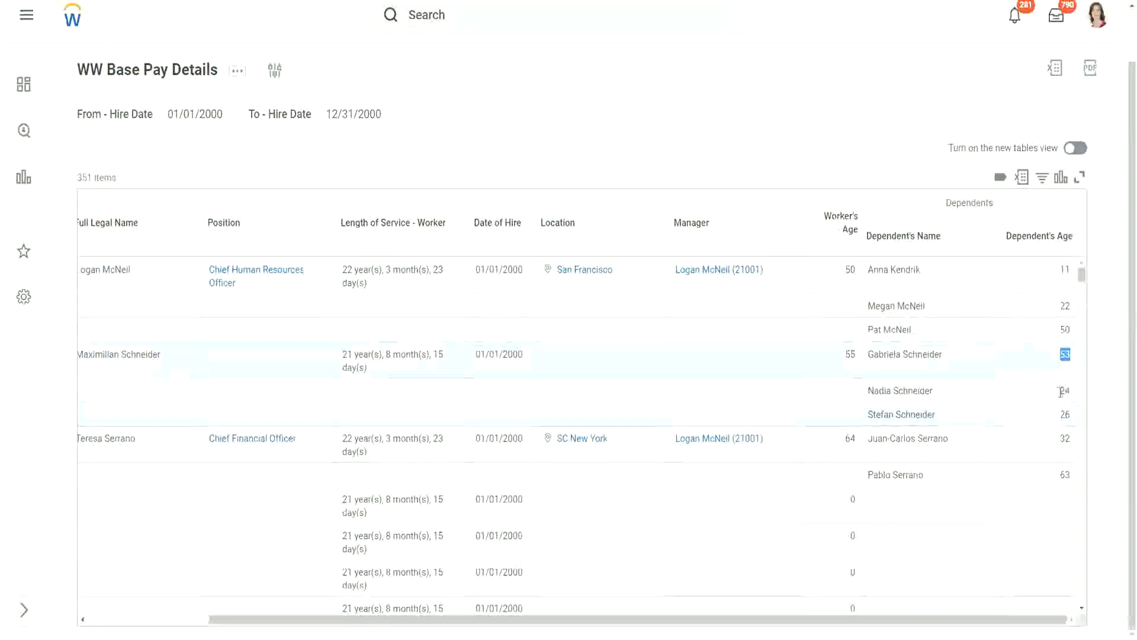
double_click(1064, 390)
double_click(1064, 414)
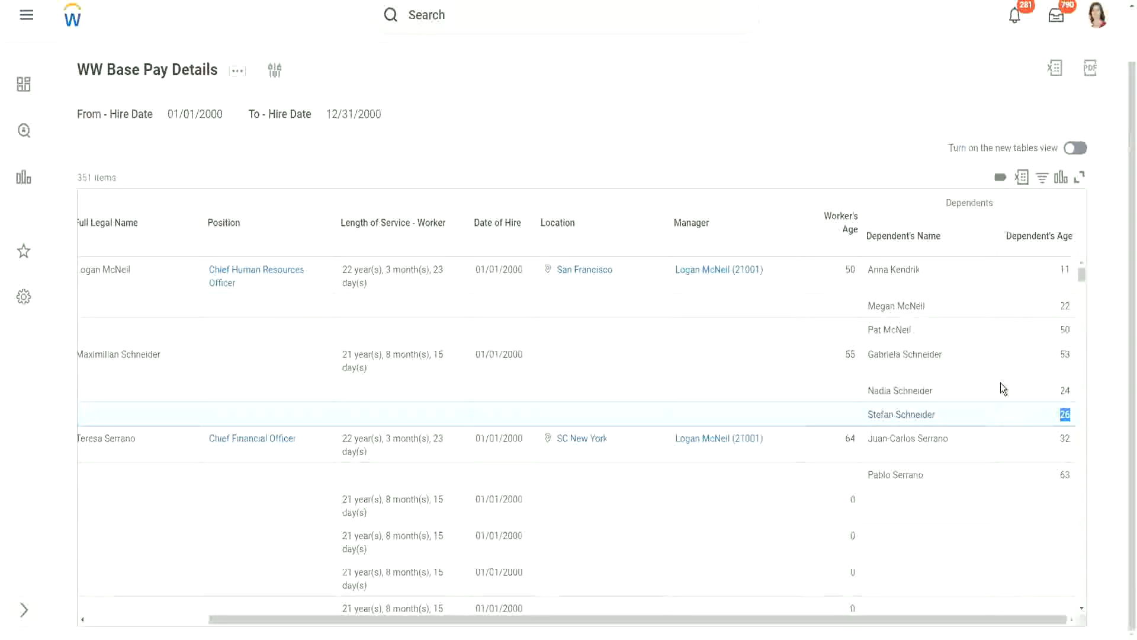
scroll(989, 383, down, 3)
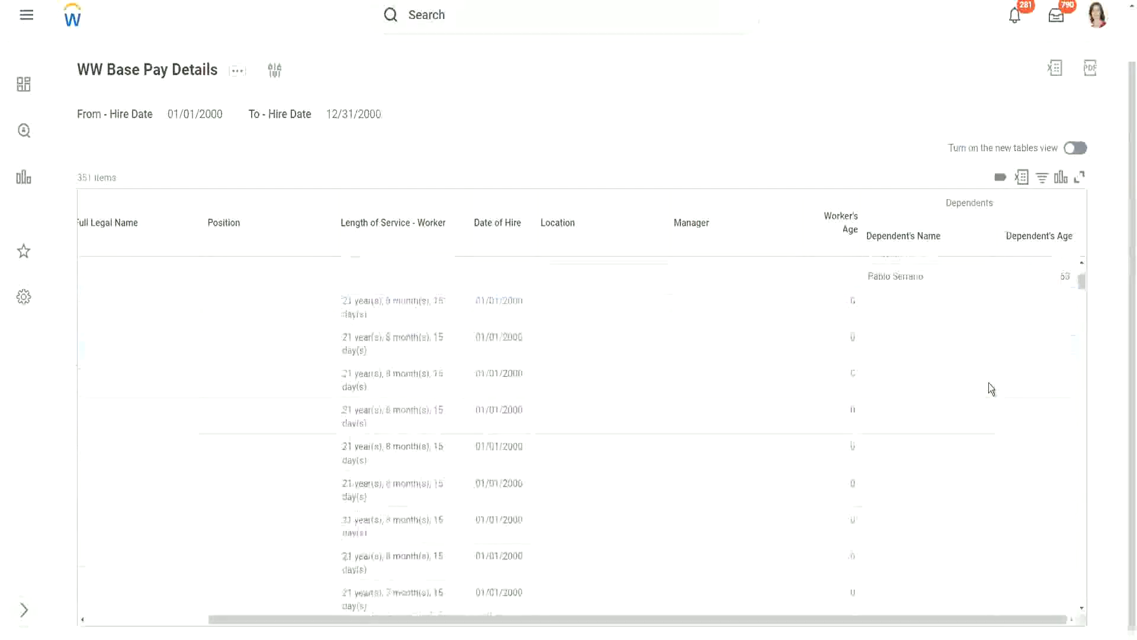
scroll(989, 383, down, 3)
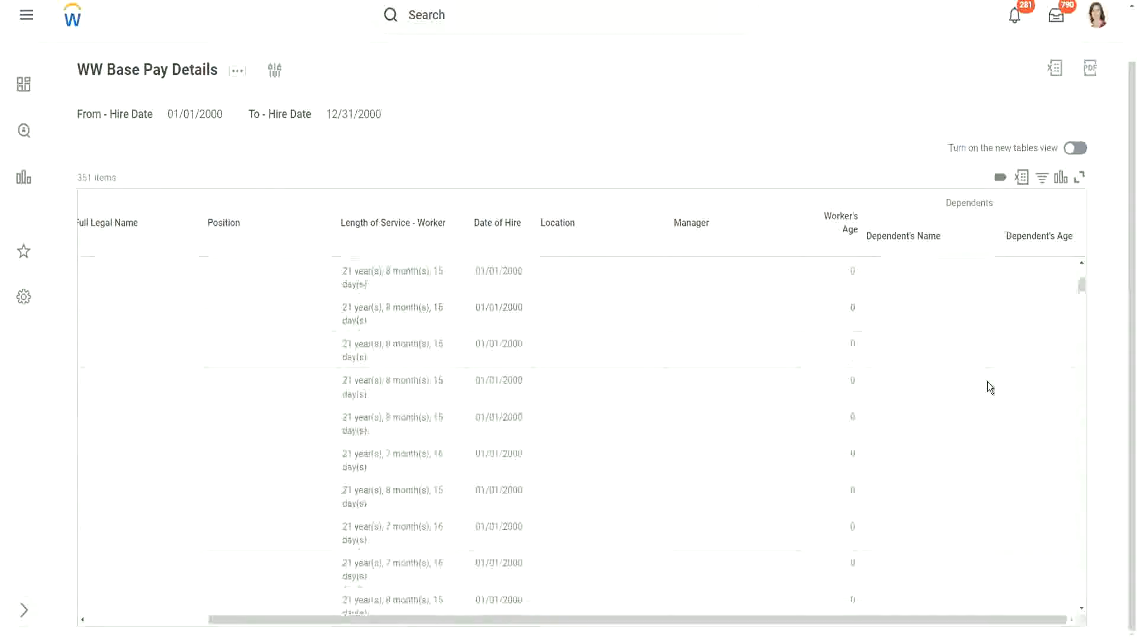
scroll(987, 381, up, 6)
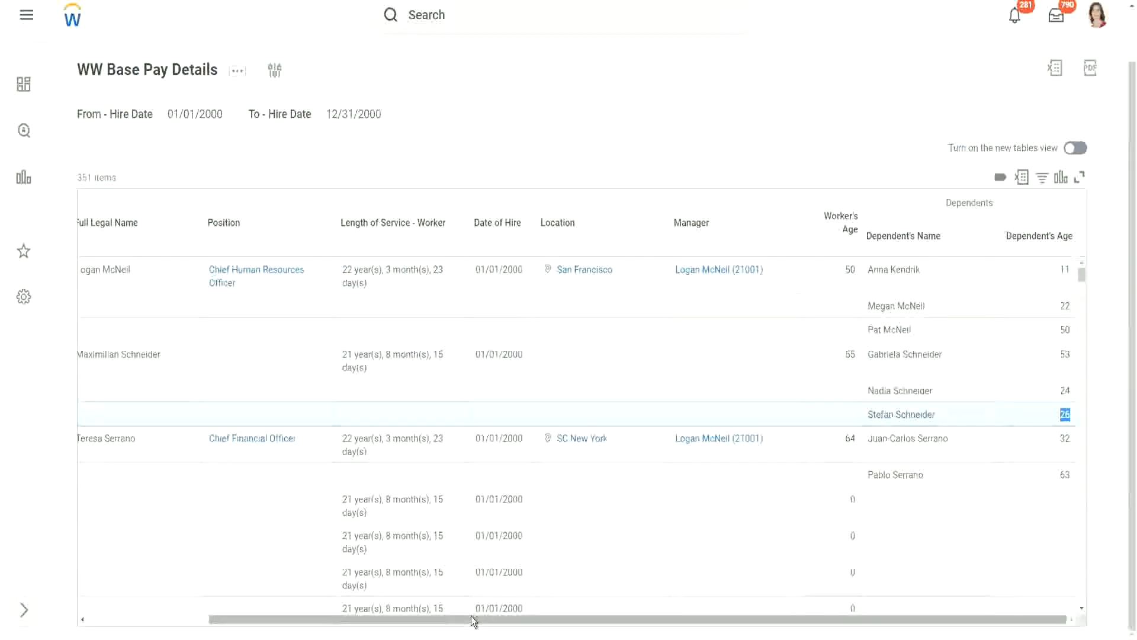
drag(470, 621, 564, 628)
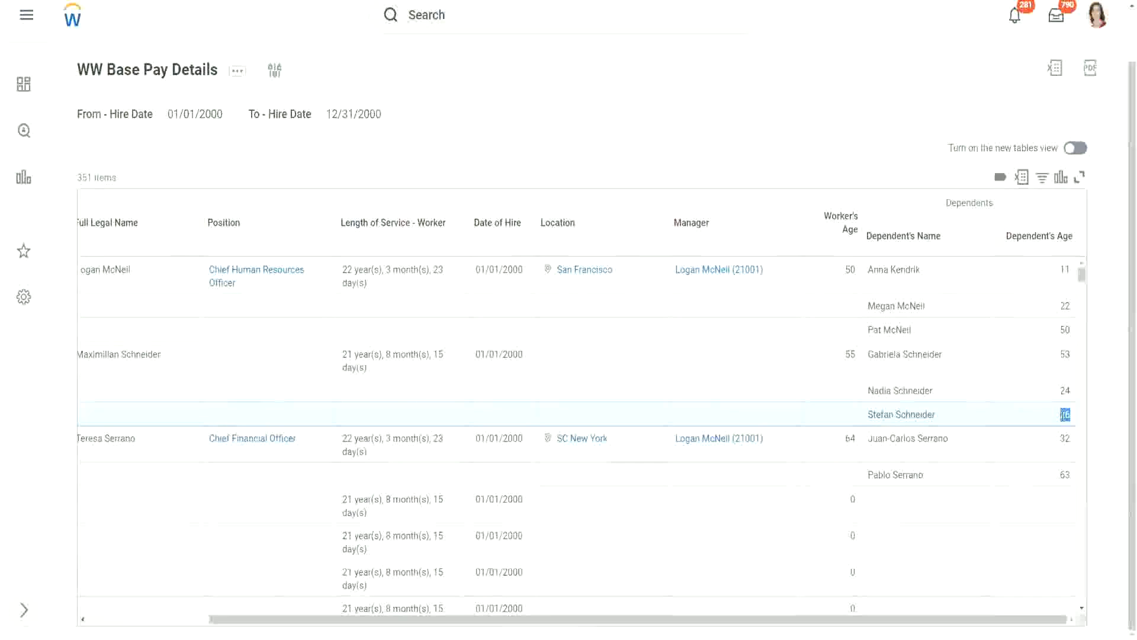
Examine the dependents' names and ages under the first three workers to identify each worker's eldest dependent.
drag(1065, 414, 1033, 395)
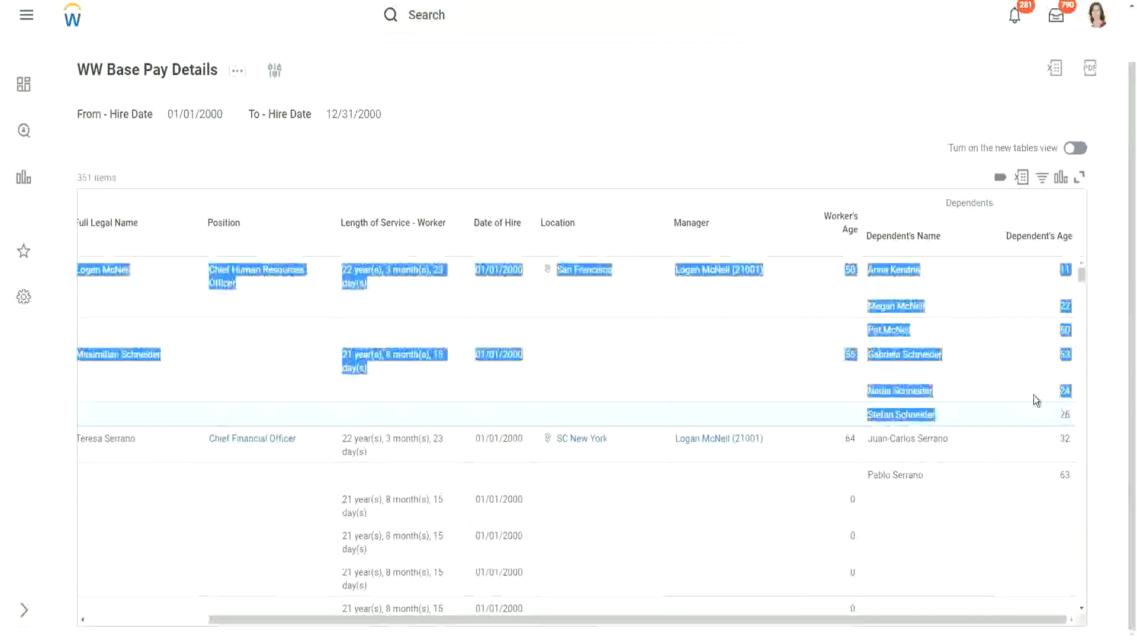
click(1036, 414)
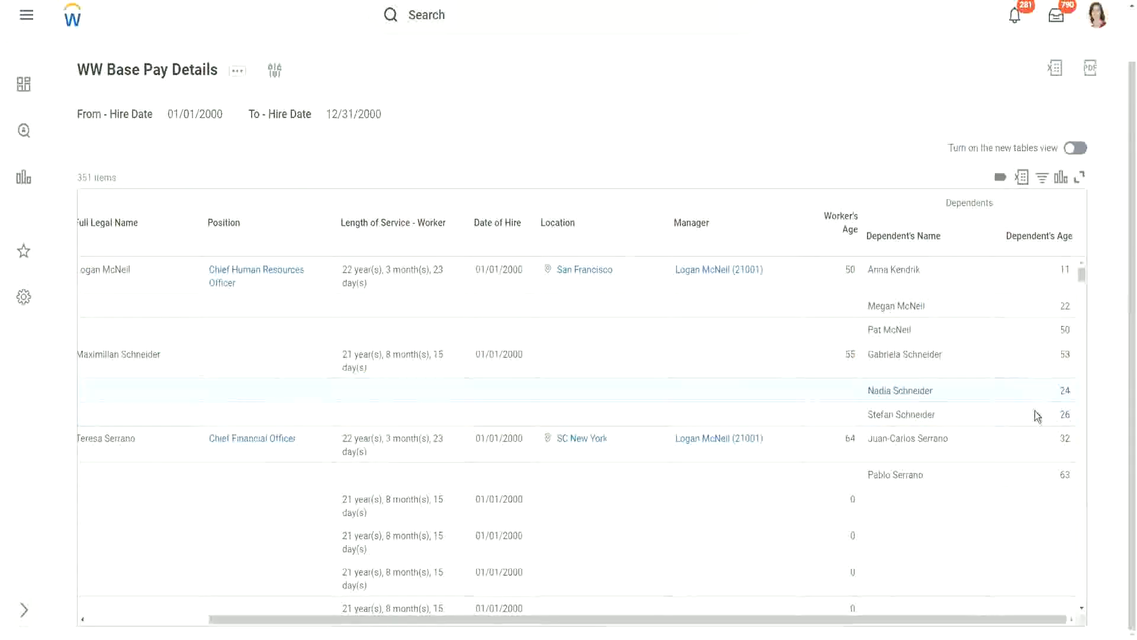
double_click(1064, 415)
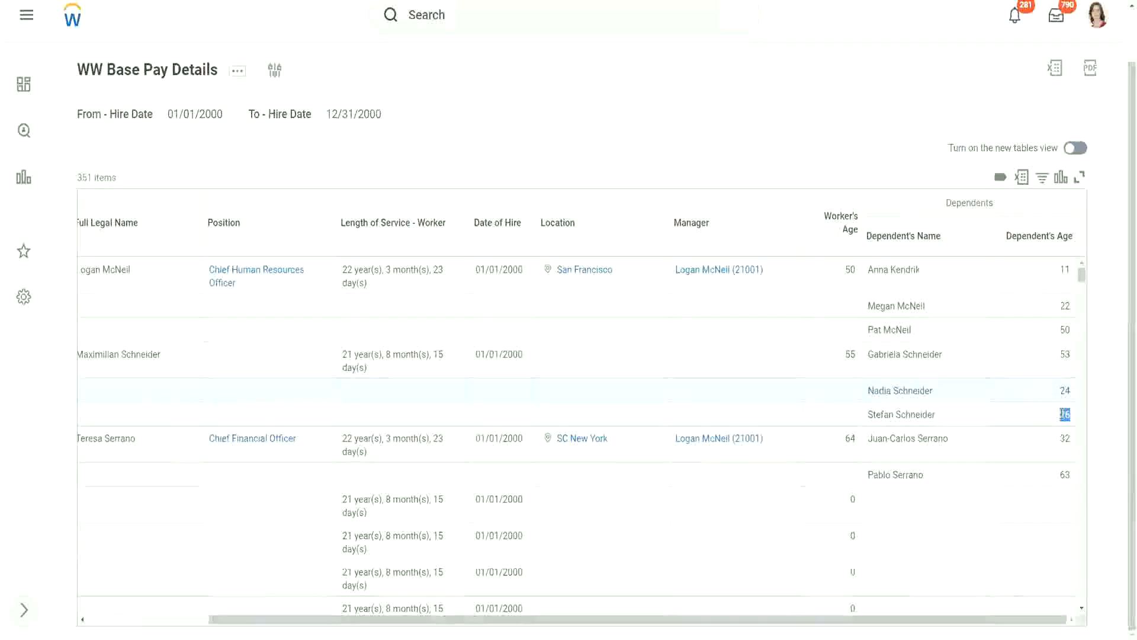
click(983, 422)
scroll(981, 420, down, 2)
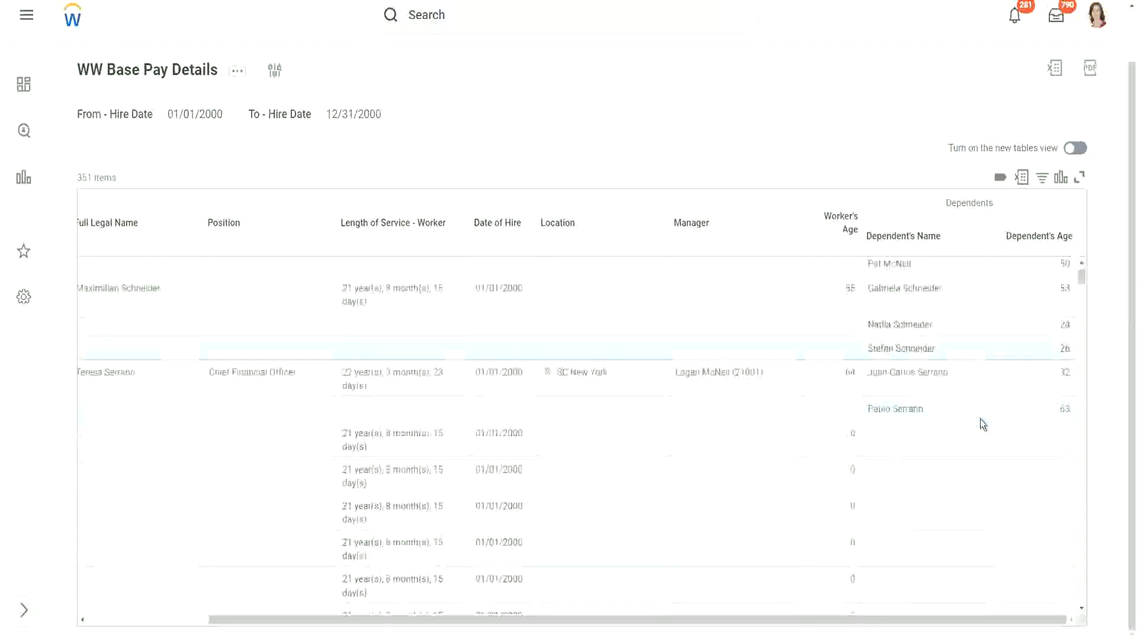
scroll(979, 418, down, 4)
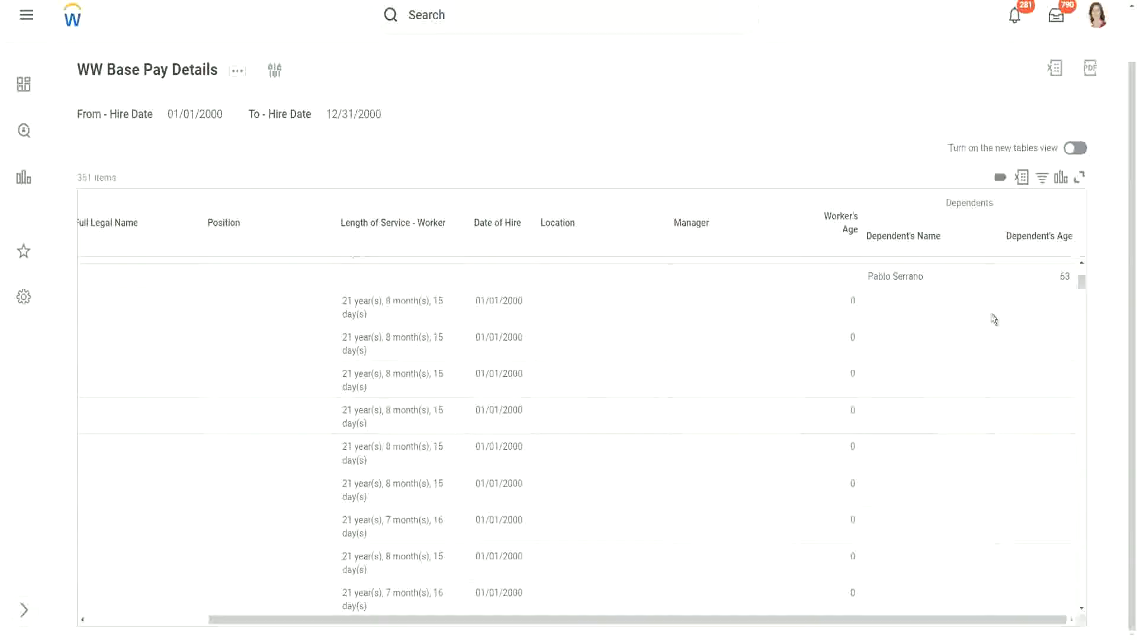
scroll(992, 317, up, 6)
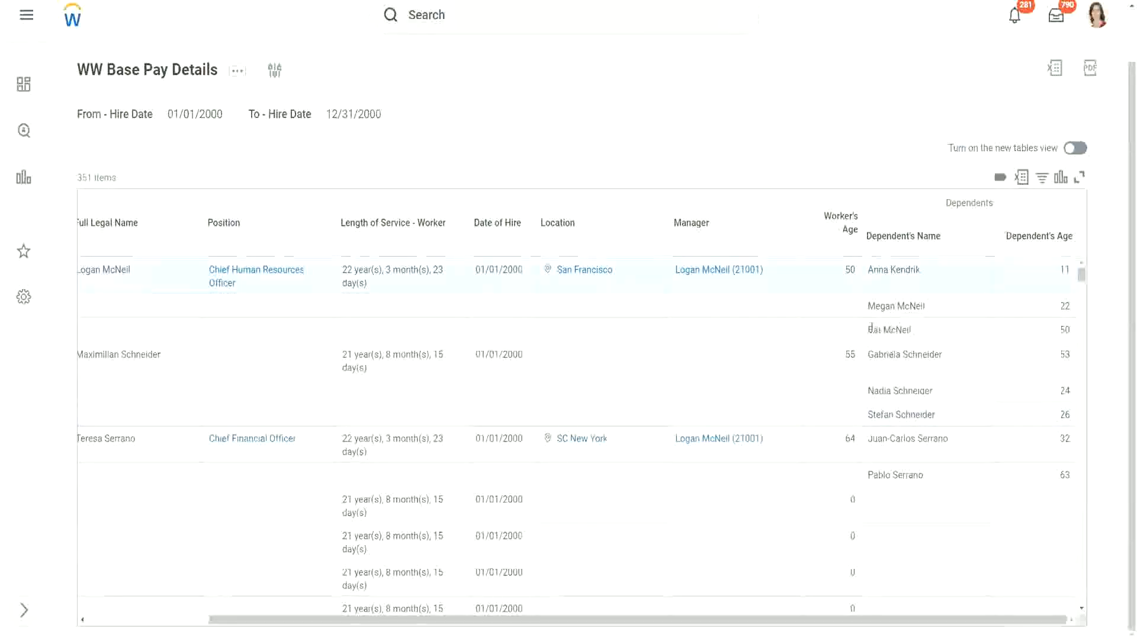
triple_click(916, 330)
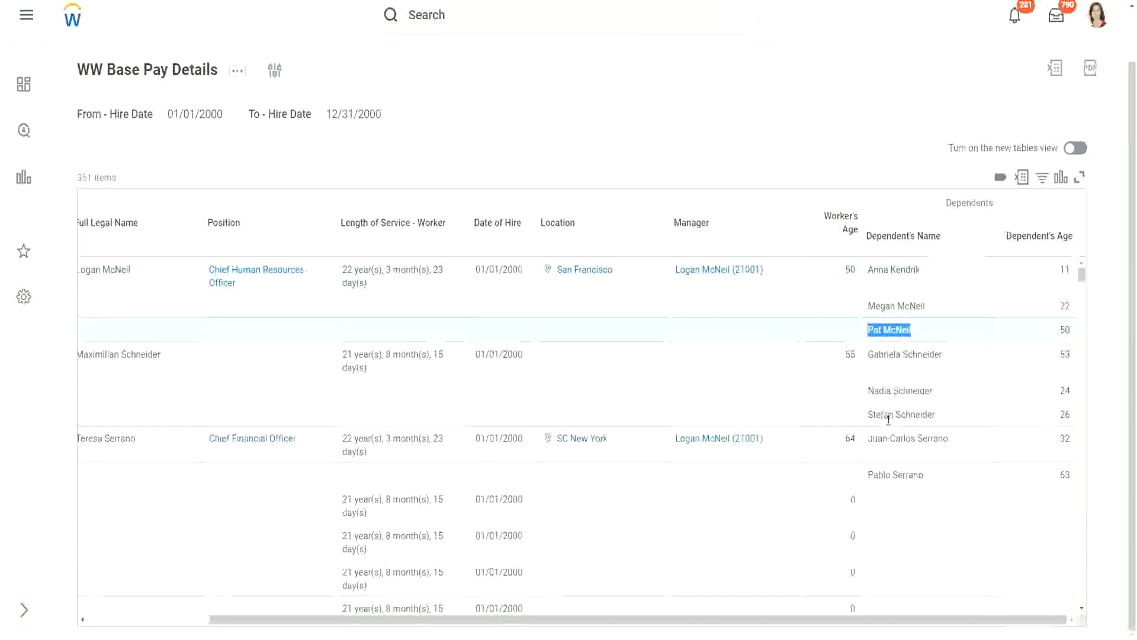
click(944, 471)
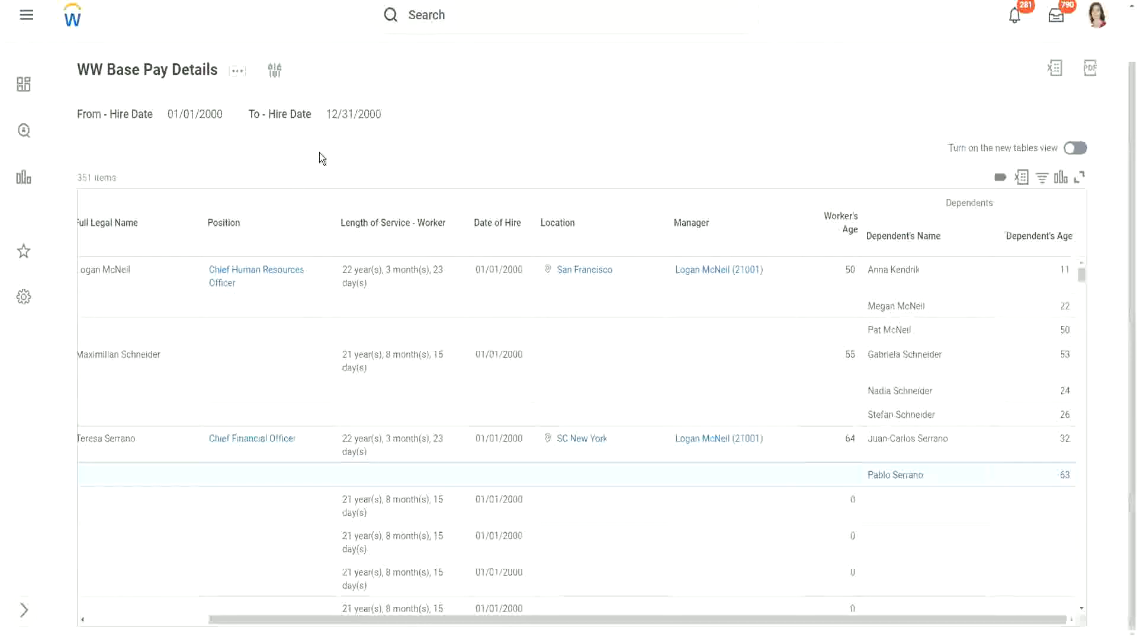
Duplicate the report's browser tab and open the Create Calculated Field task in the copy.
right_click(191, 1)
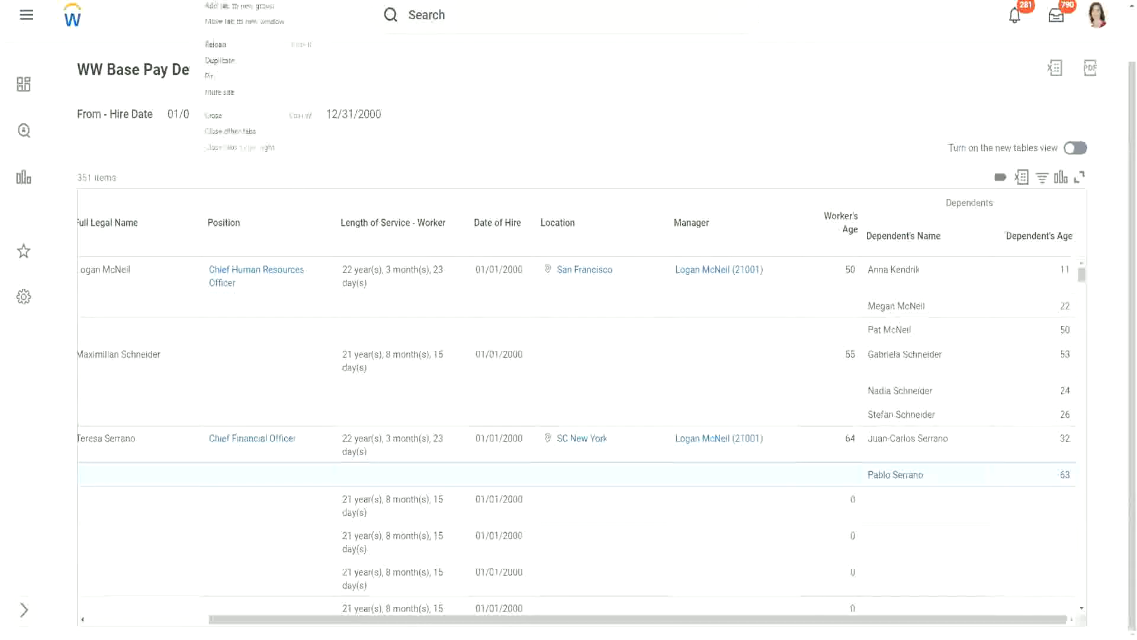
click(234, 61)
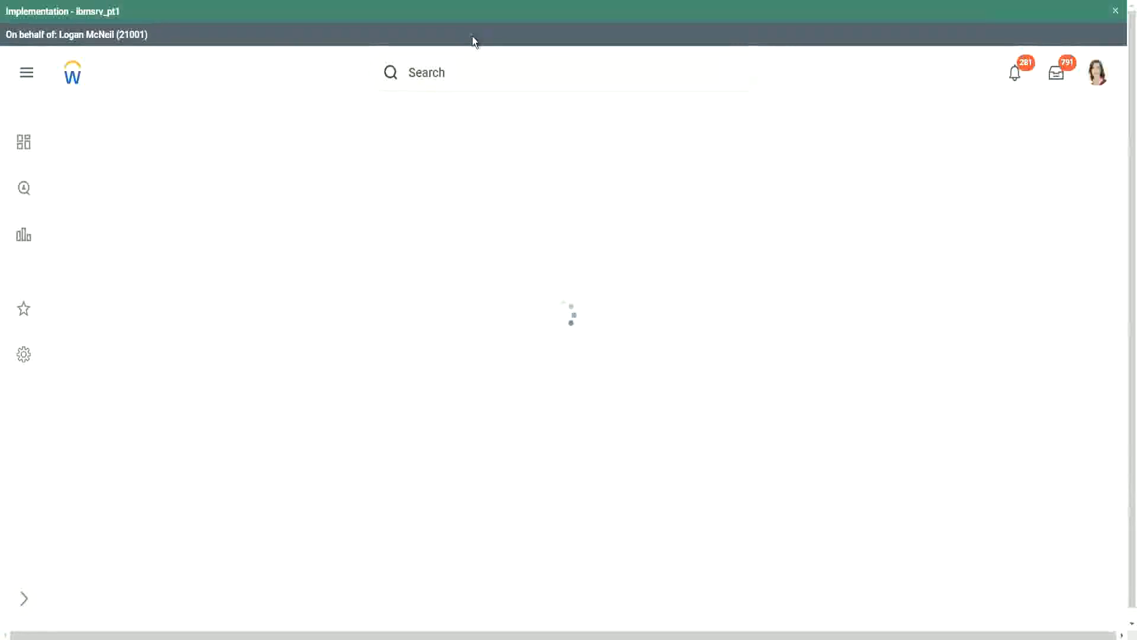
click(474, 74)
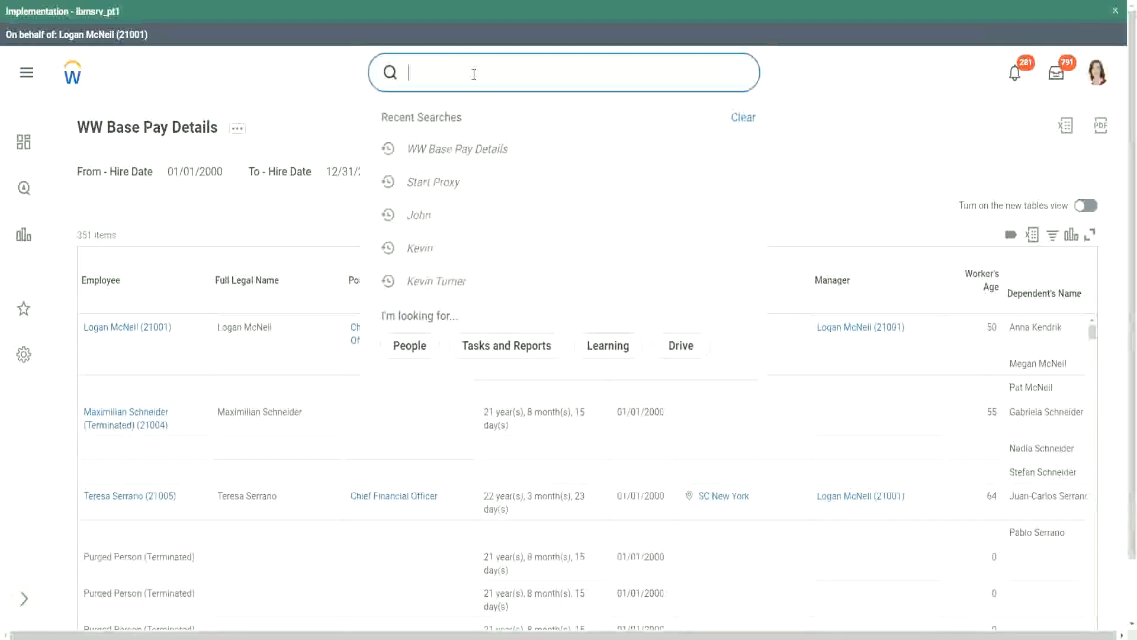
text(create calc )
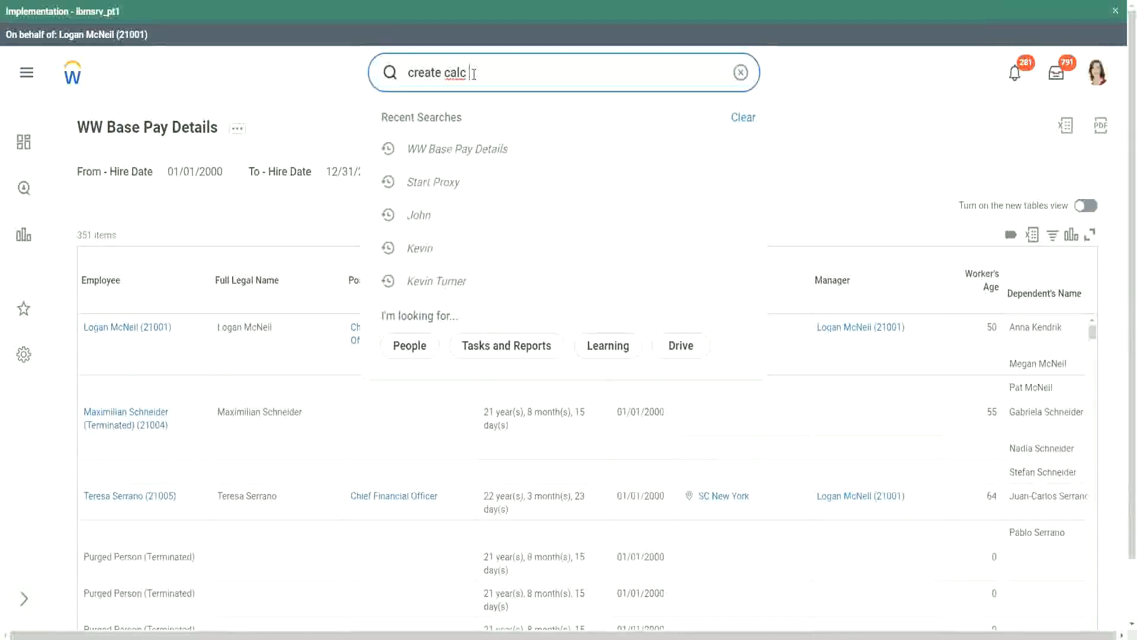
text(field)
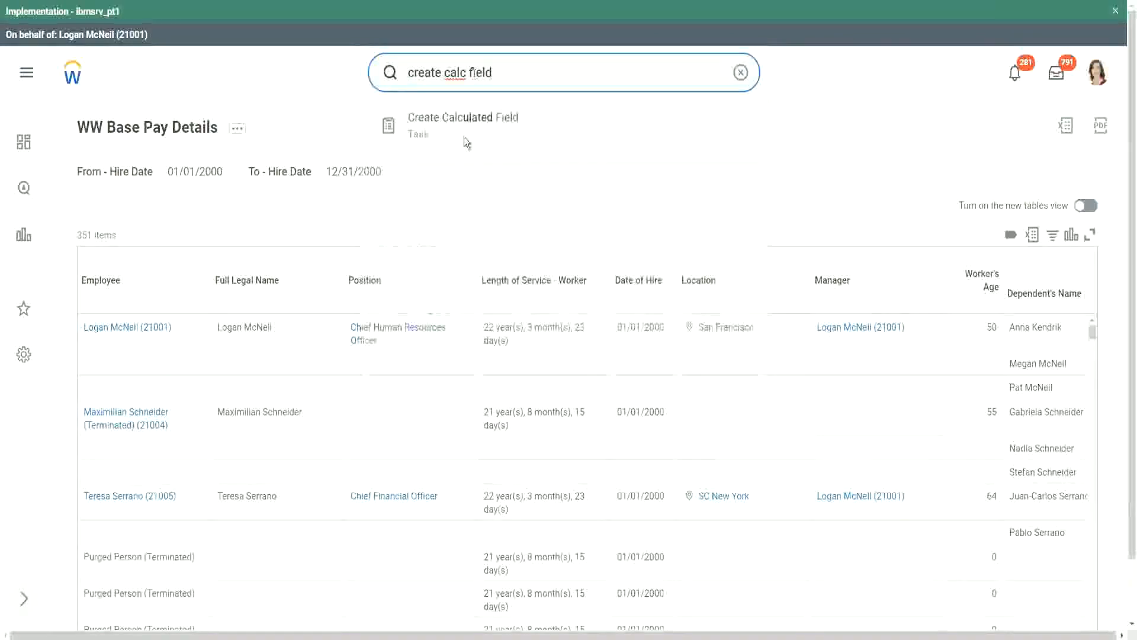
click(465, 129)
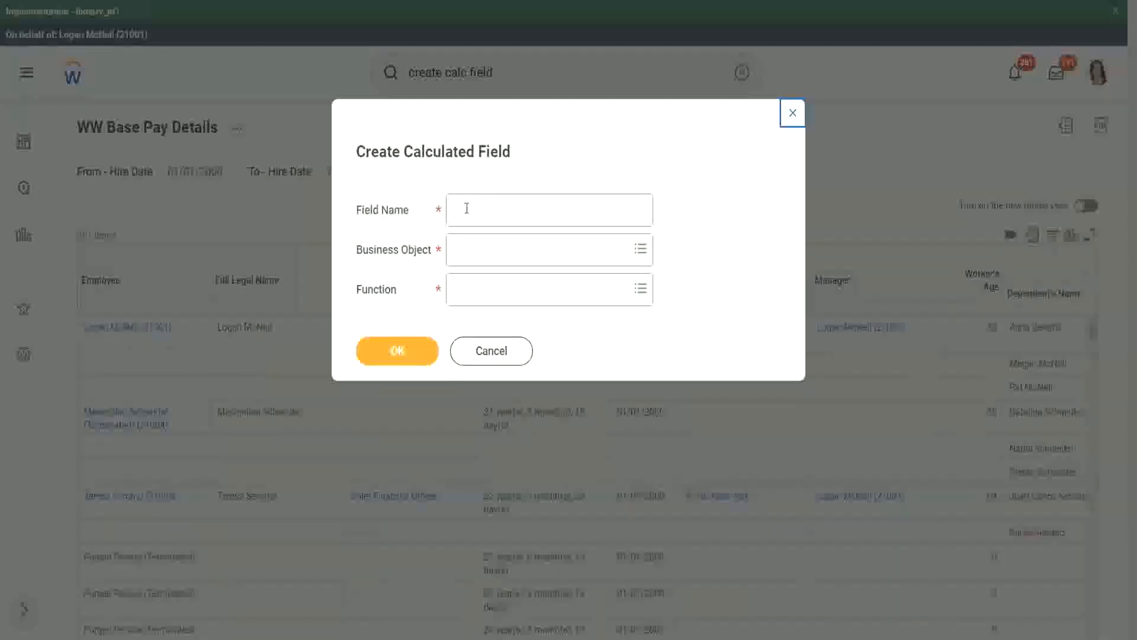
Start the calculated field CF-WW-ESI-Eldest Dependent on the Worker business object with the Extract Single Instance function.
click(466, 208)
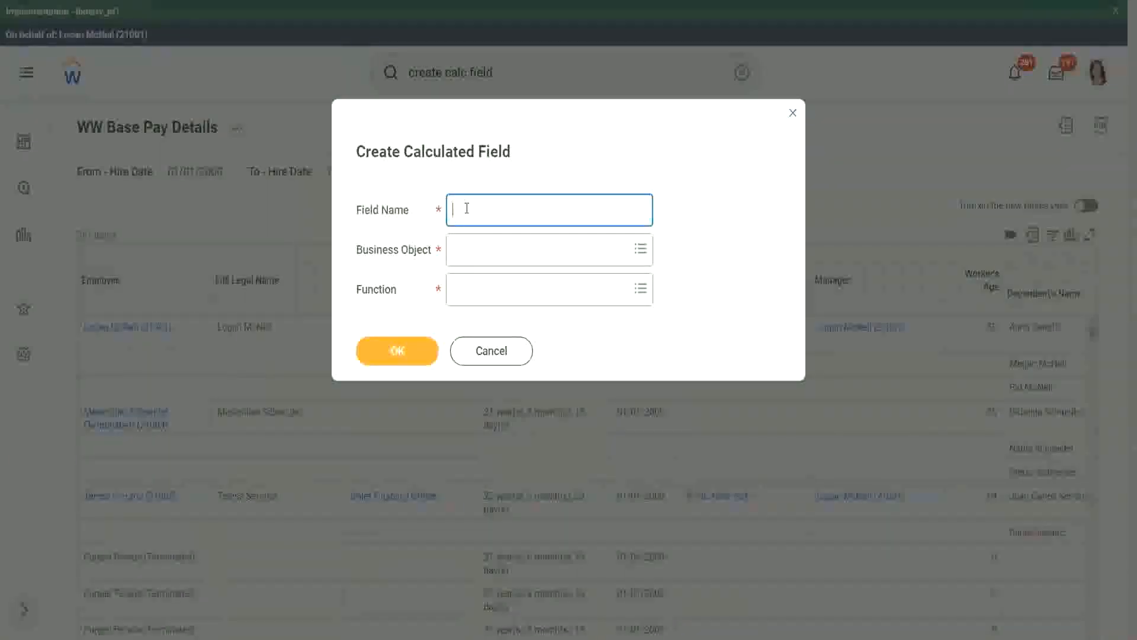
text(CF-WW-ESI-Eldest Dependent)
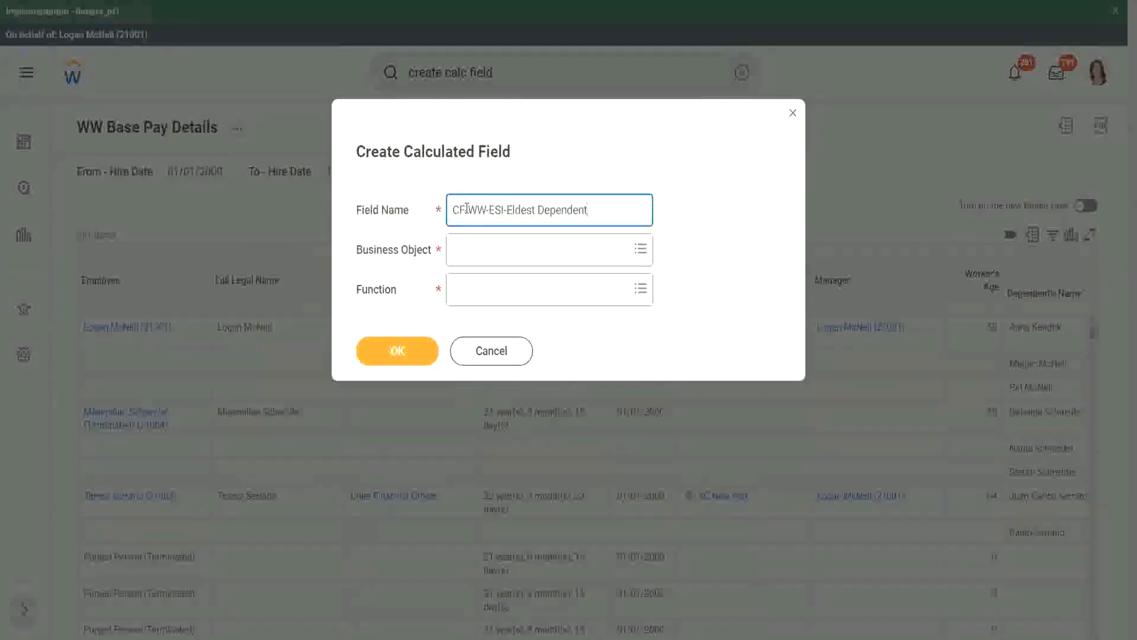
click(481, 253)
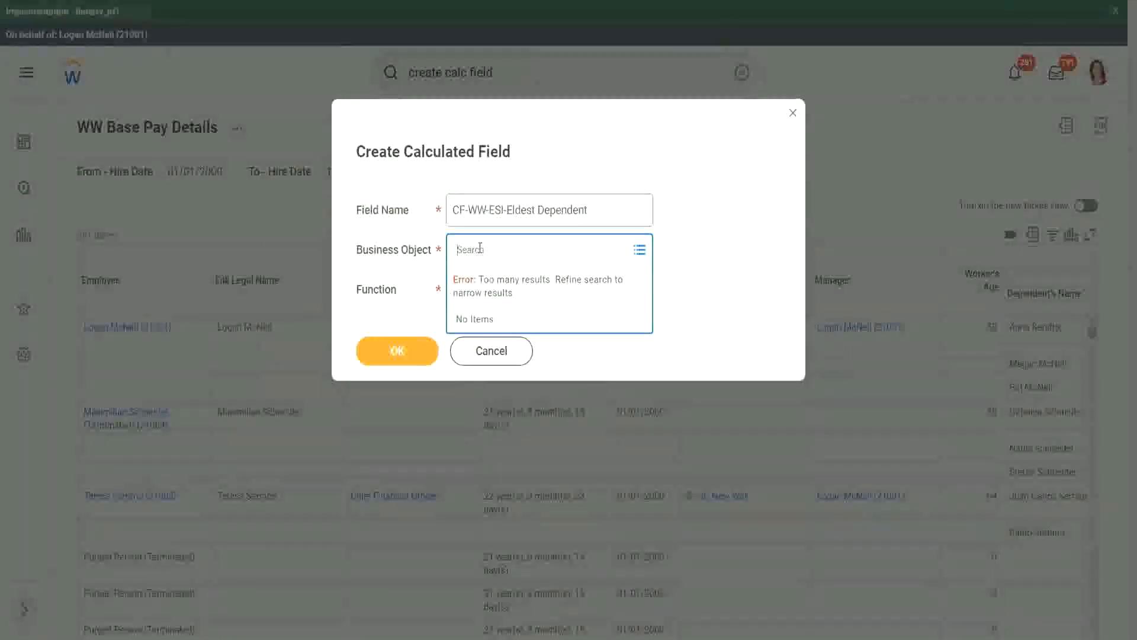
text(worker)
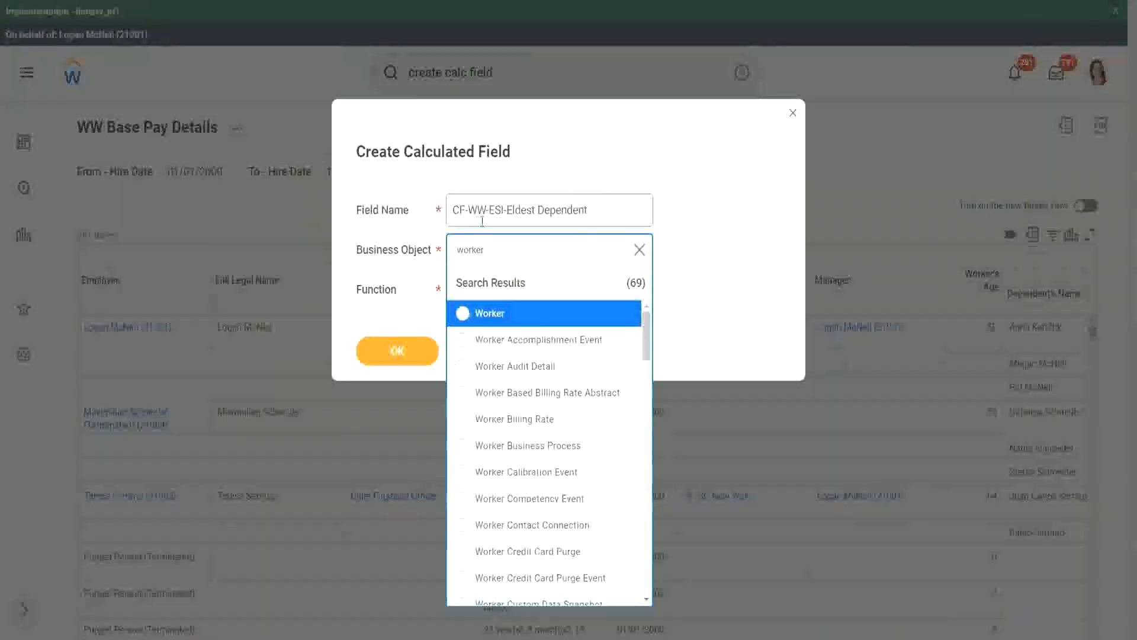
click(536, 320)
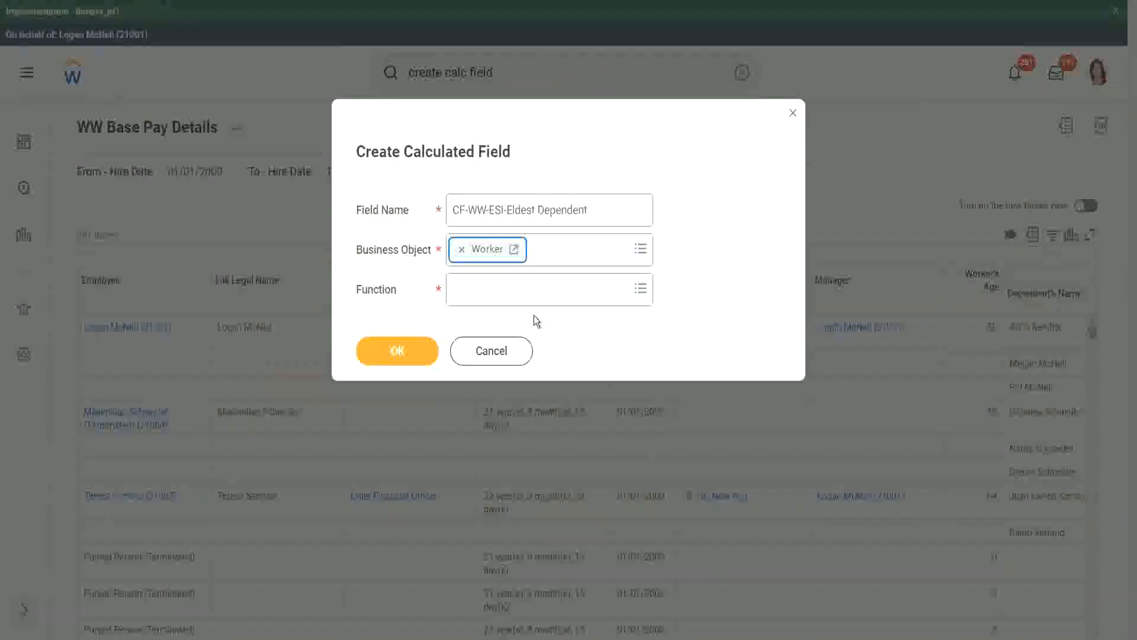
click(484, 294)
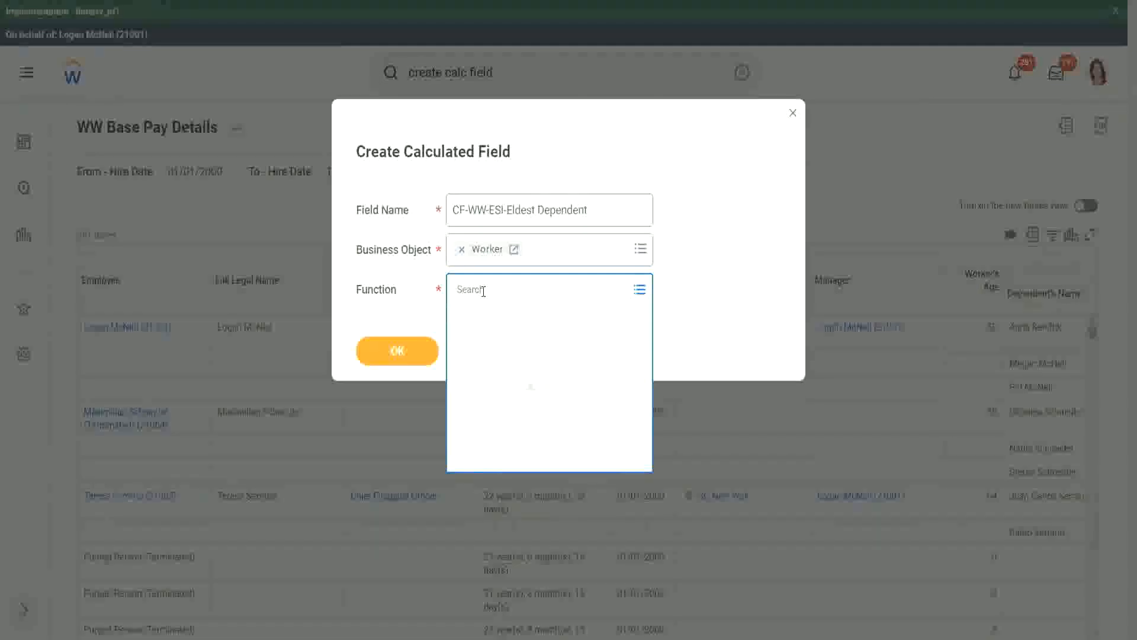
text(esi)
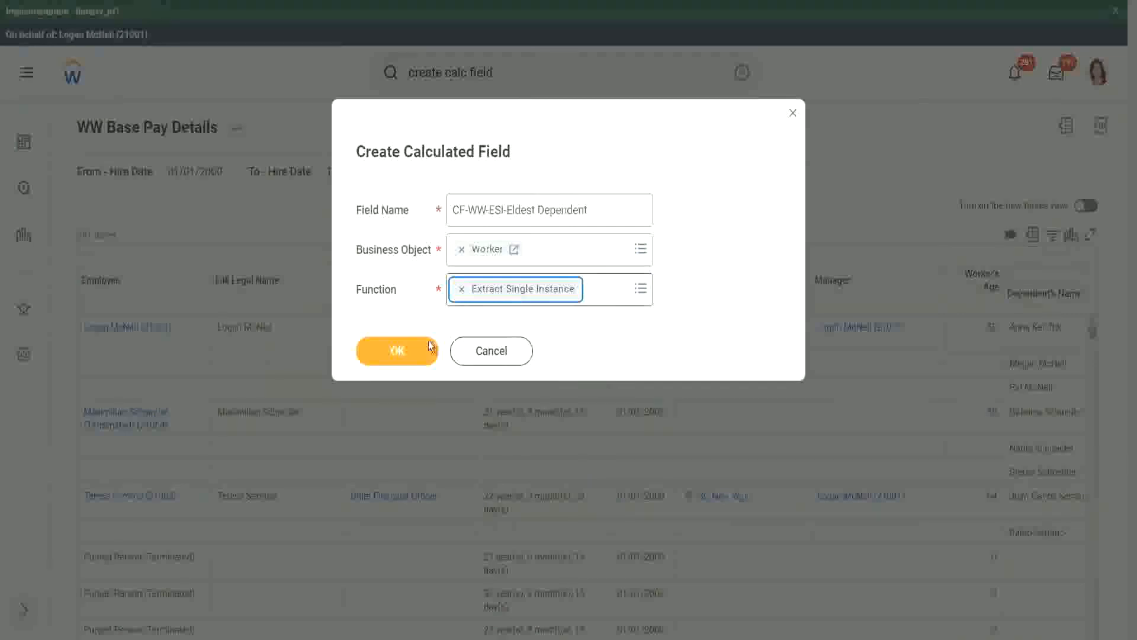
click(398, 350)
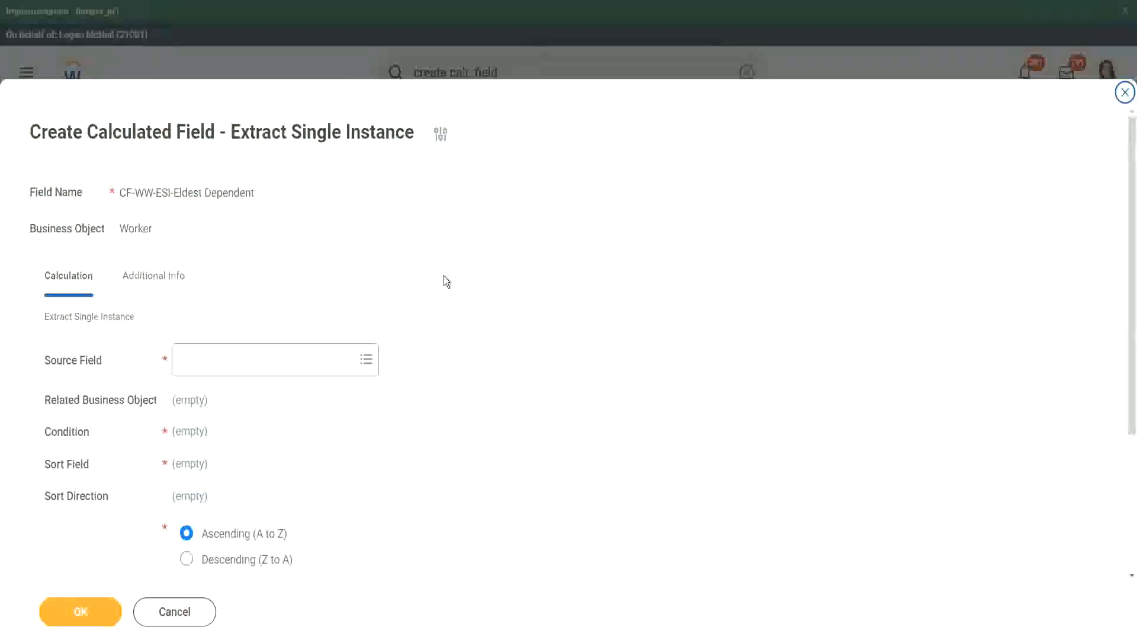
Set the calculation's source field to Dependents and check its related business object.
scroll(446, 280, down, 3)
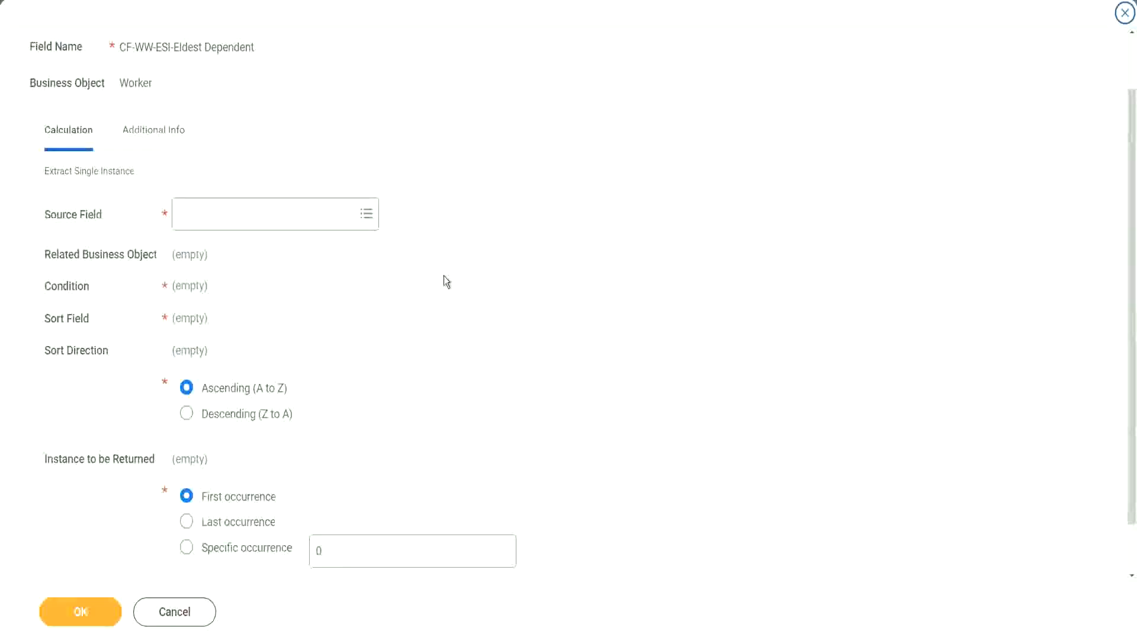
click(227, 214)
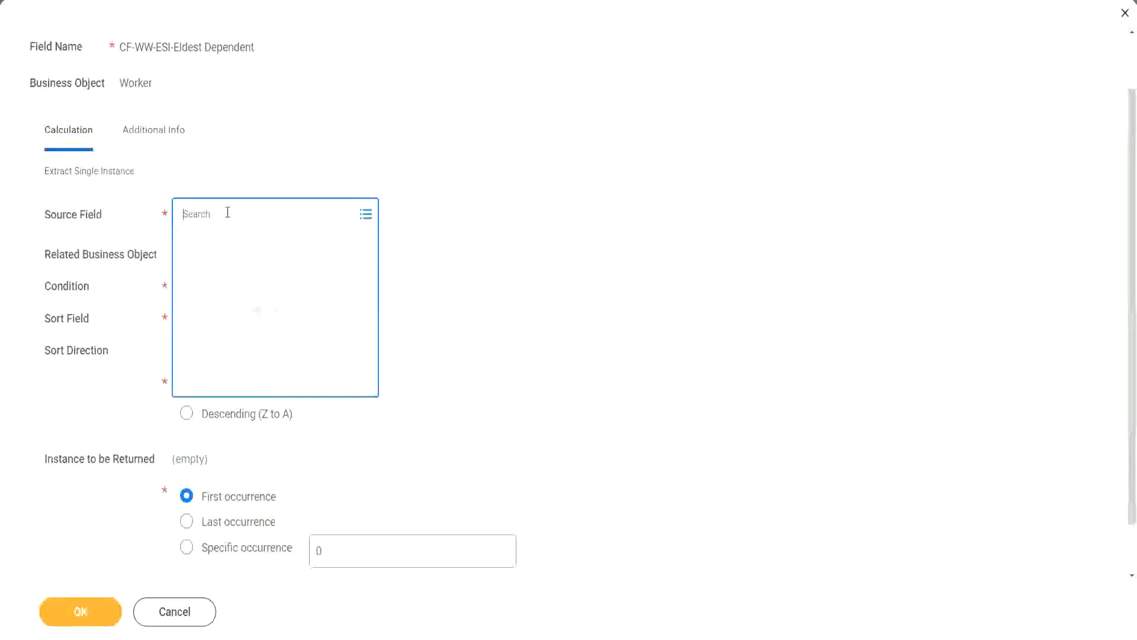
text(depemnd)
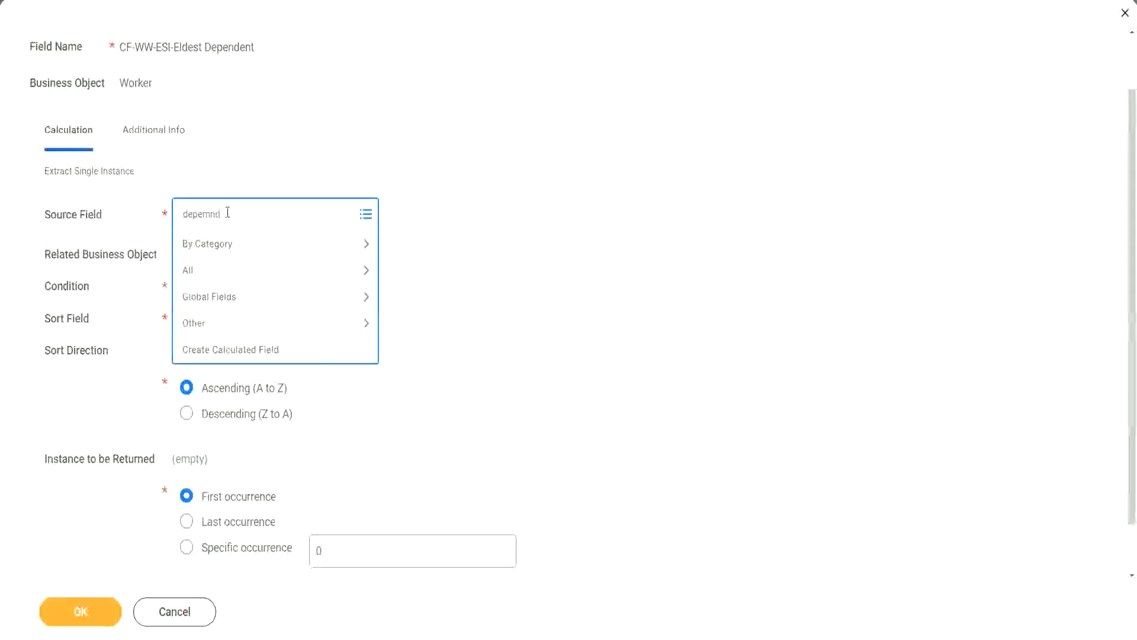
key(BackSpace)
key(BackSpace)
key(BackSpace)
text(ndent)
key(Return)
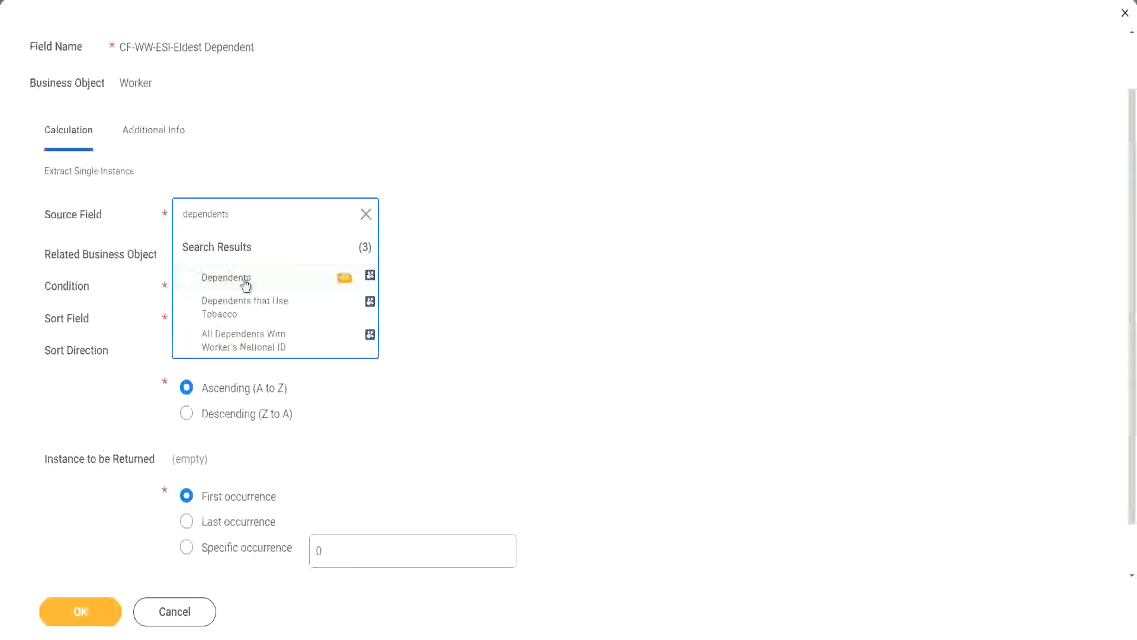
click(245, 284)
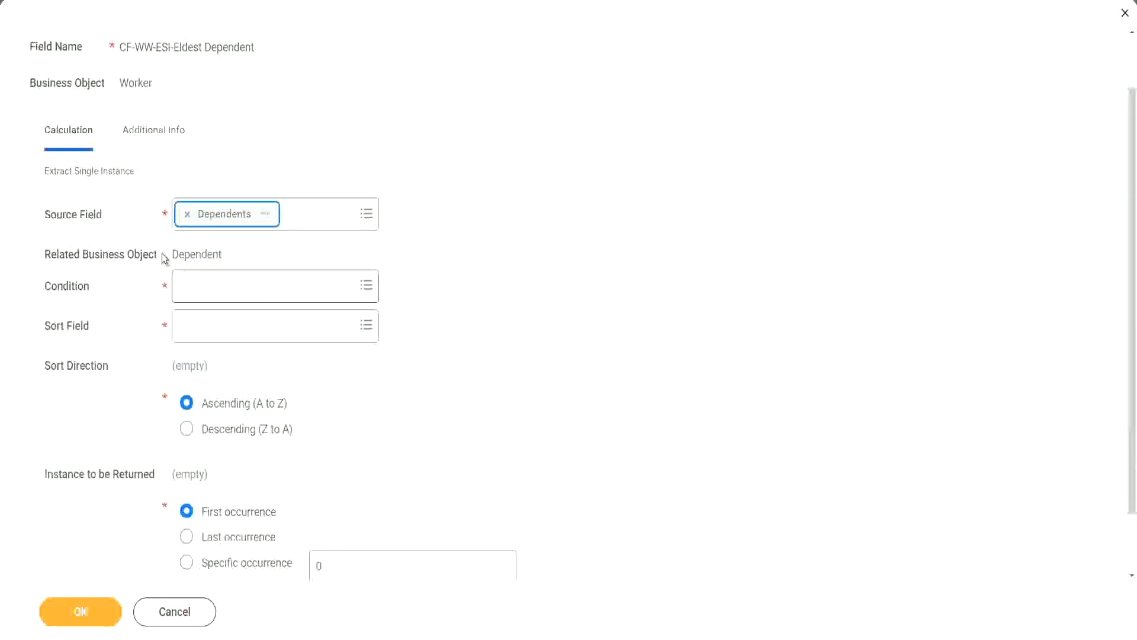
drag(172, 254, 222, 254)
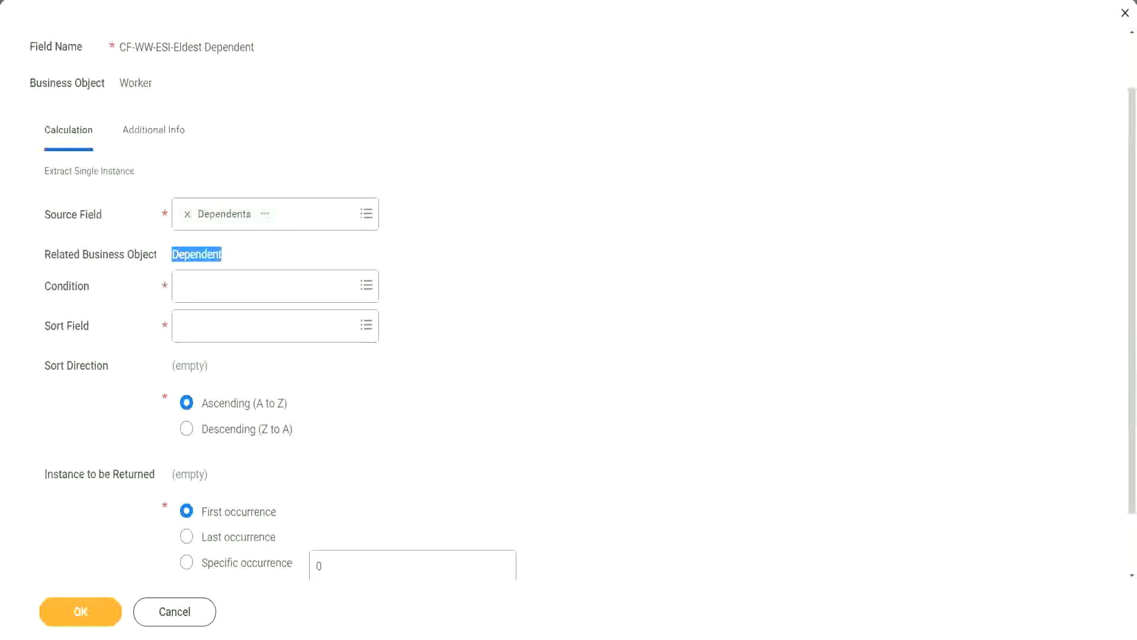
drag(35, 239, 247, 266)
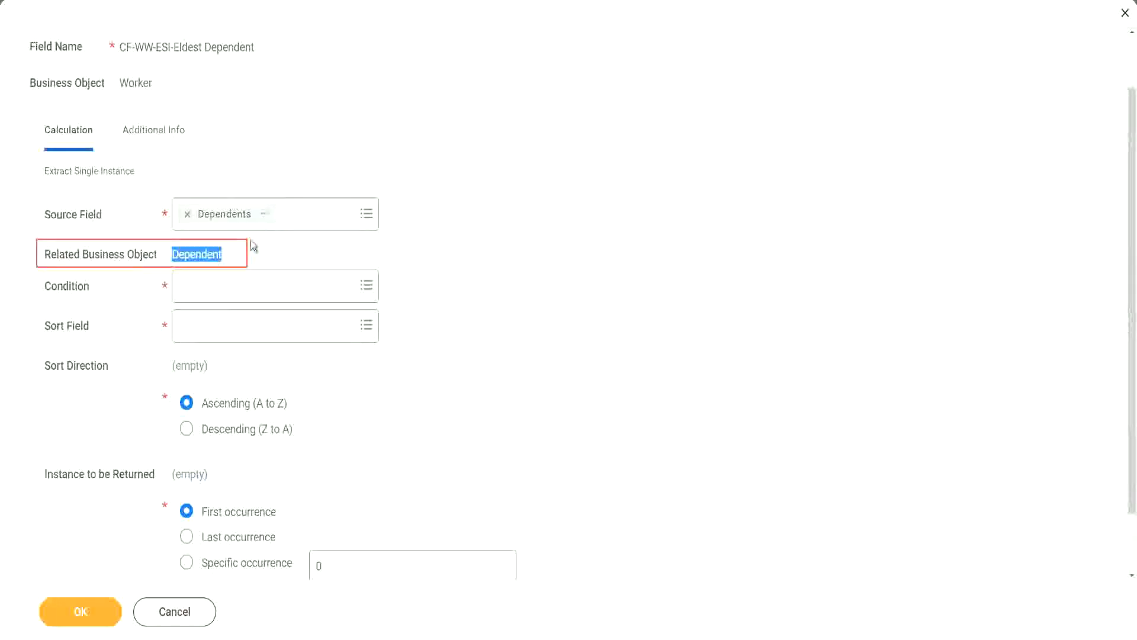
click(196, 255)
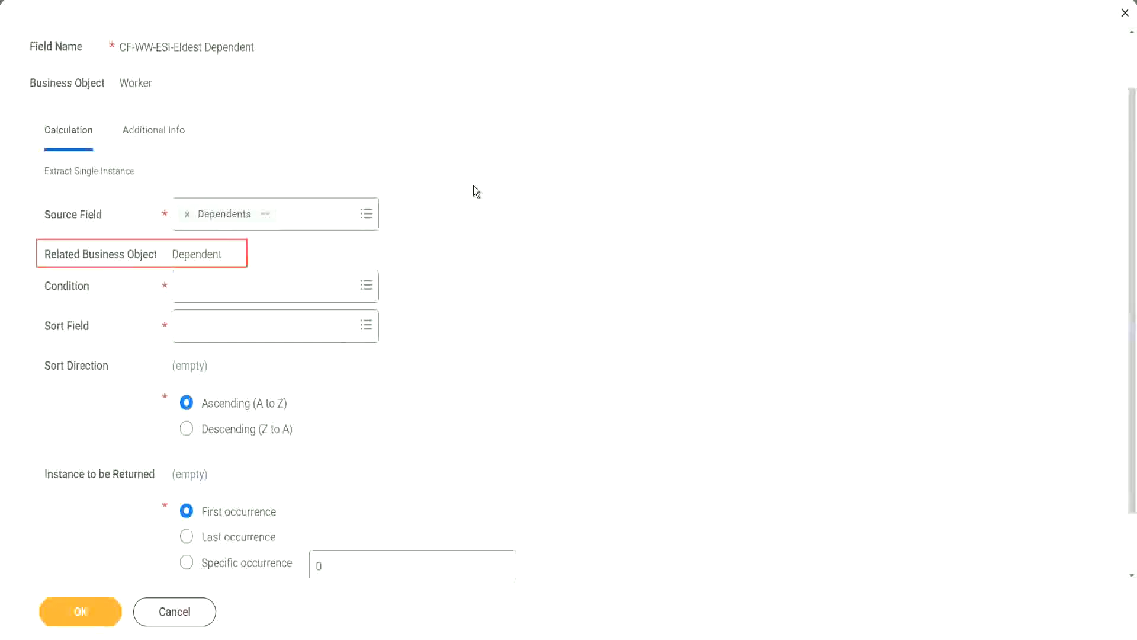
Set the extraction condition to Is True and open that report field's details.
click(215, 285)
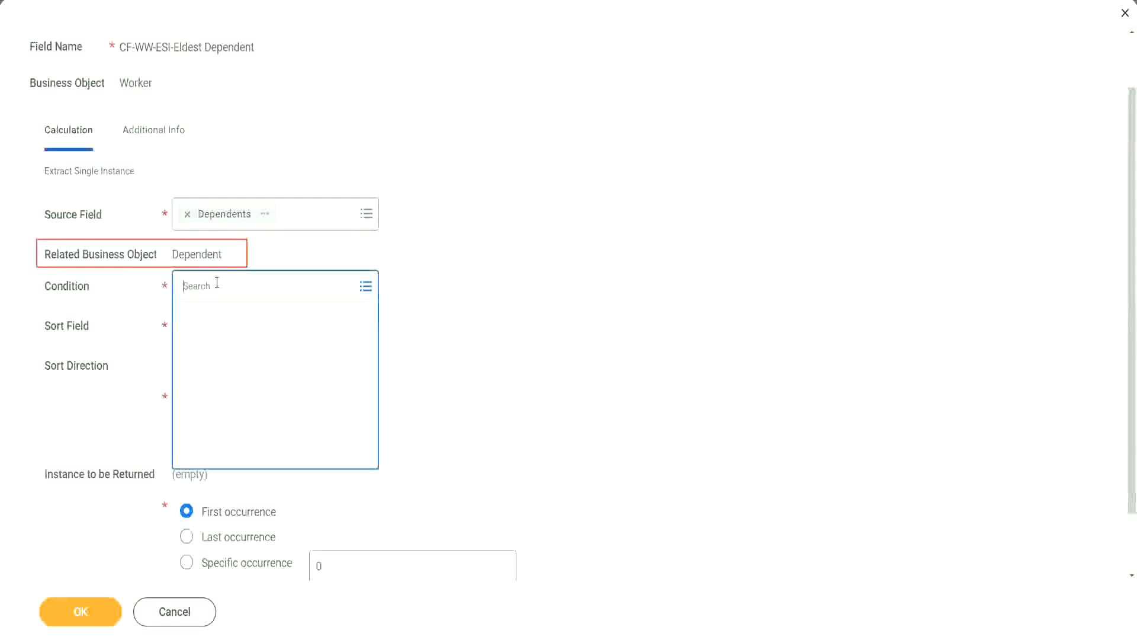
text(is )
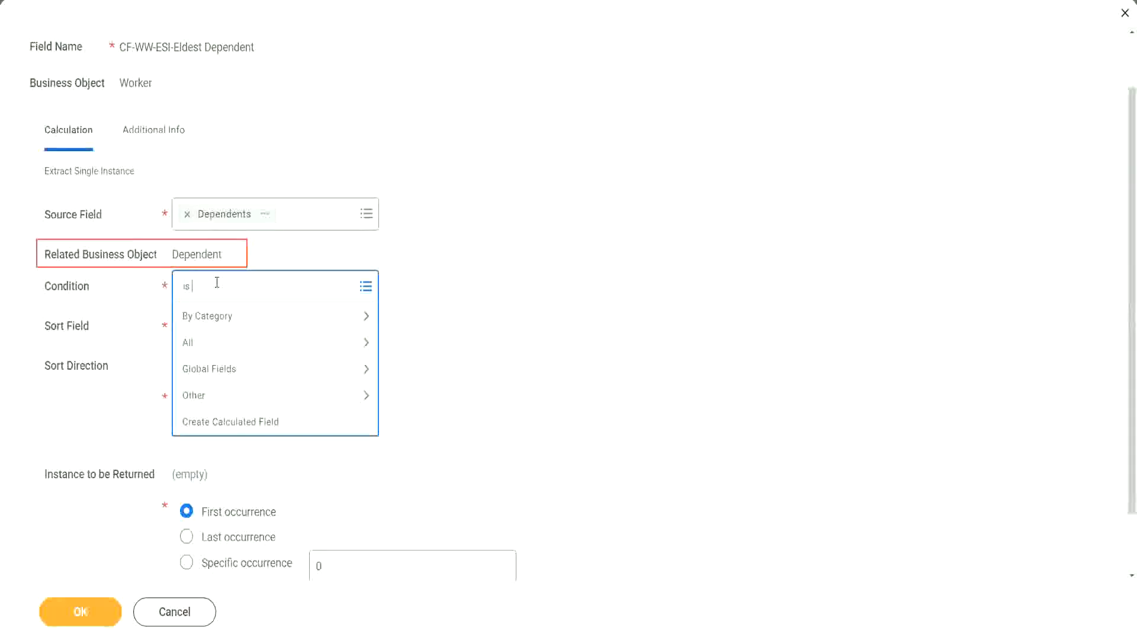
text(true)
key(Return)
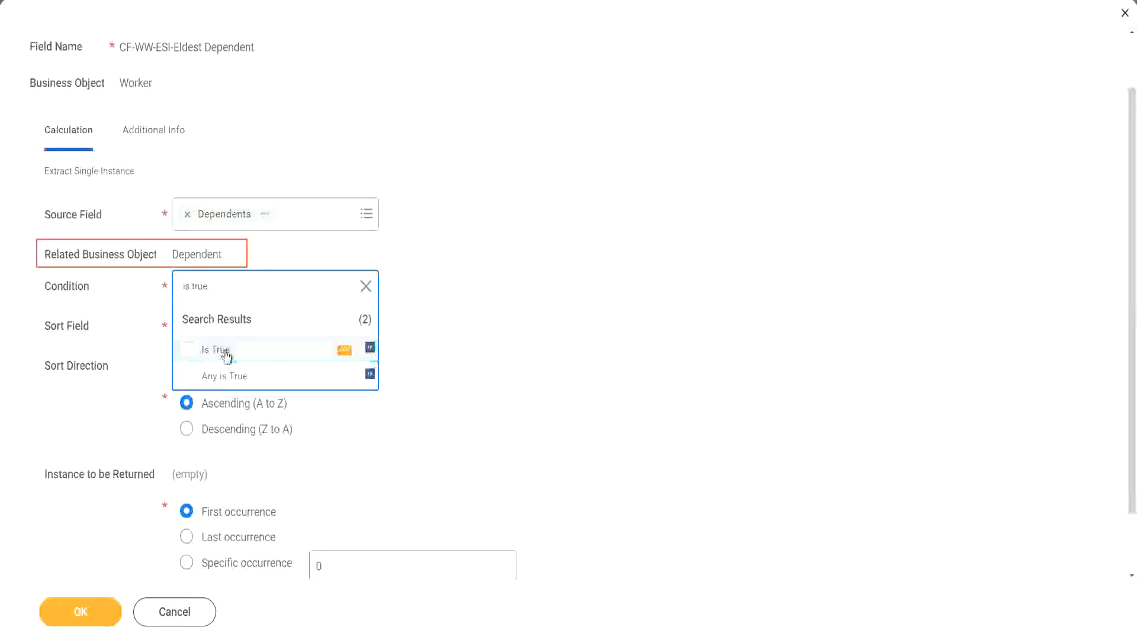
click(223, 354)
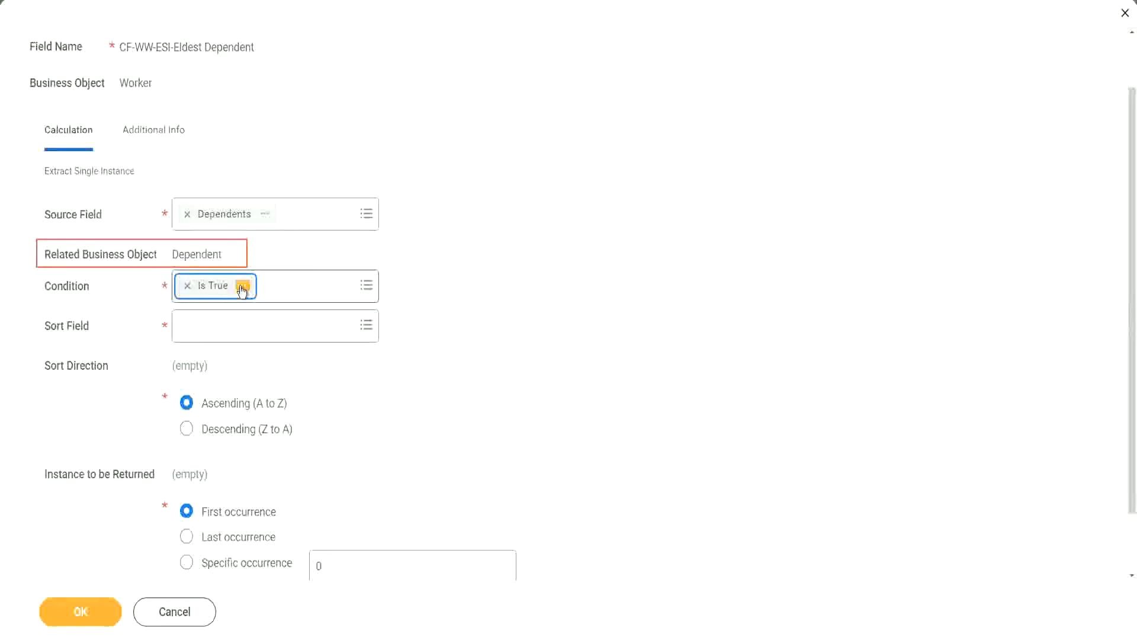
click(242, 287)
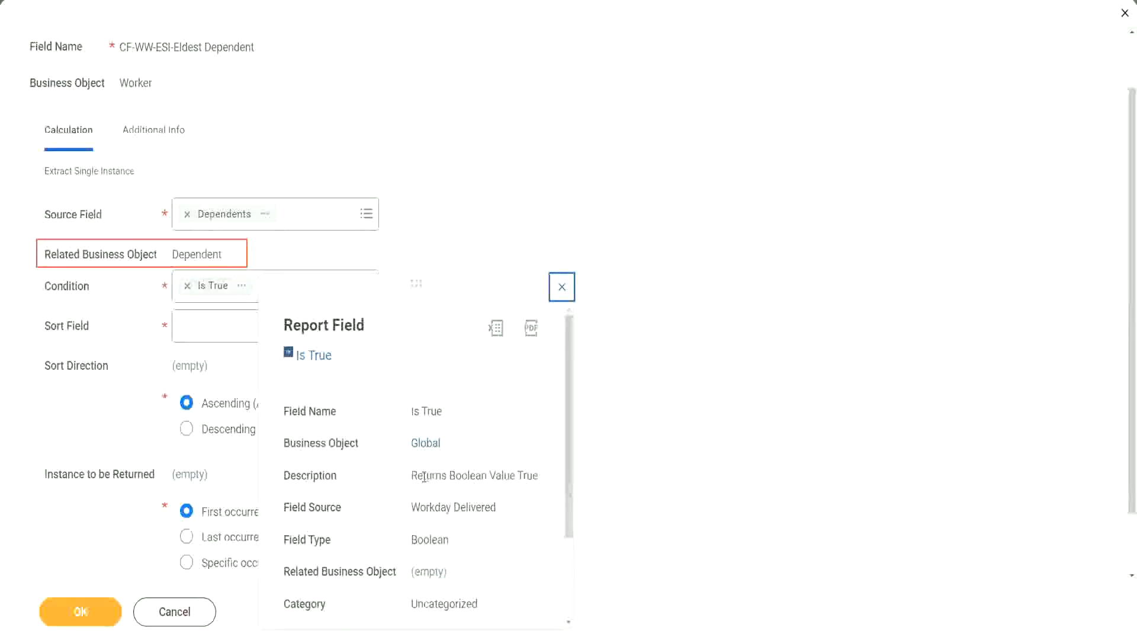
Read the description of the Is True report field and close its details.
drag(413, 476, 438, 502)
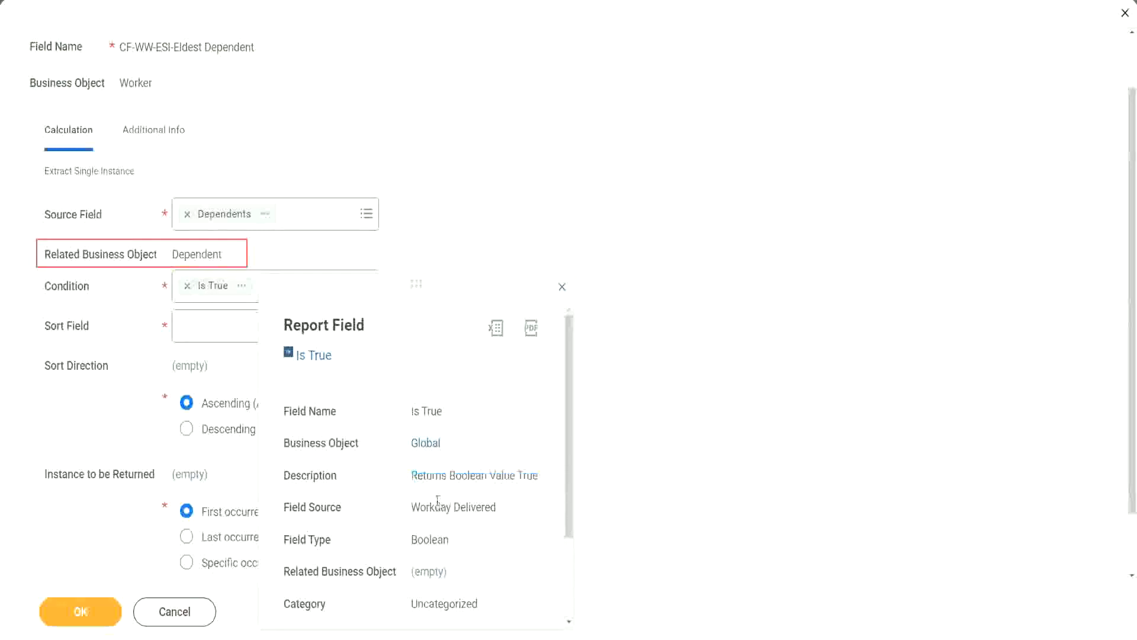
click(437, 501)
click(563, 288)
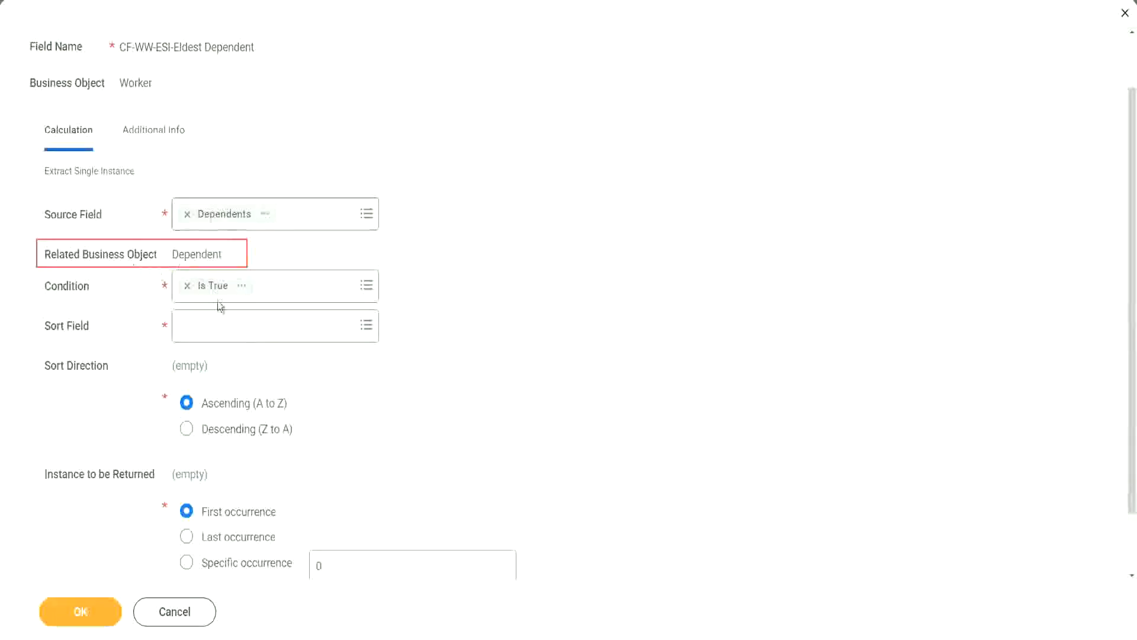
Sort the extracted dependents by Age in descending order and save the calculated field.
click(215, 334)
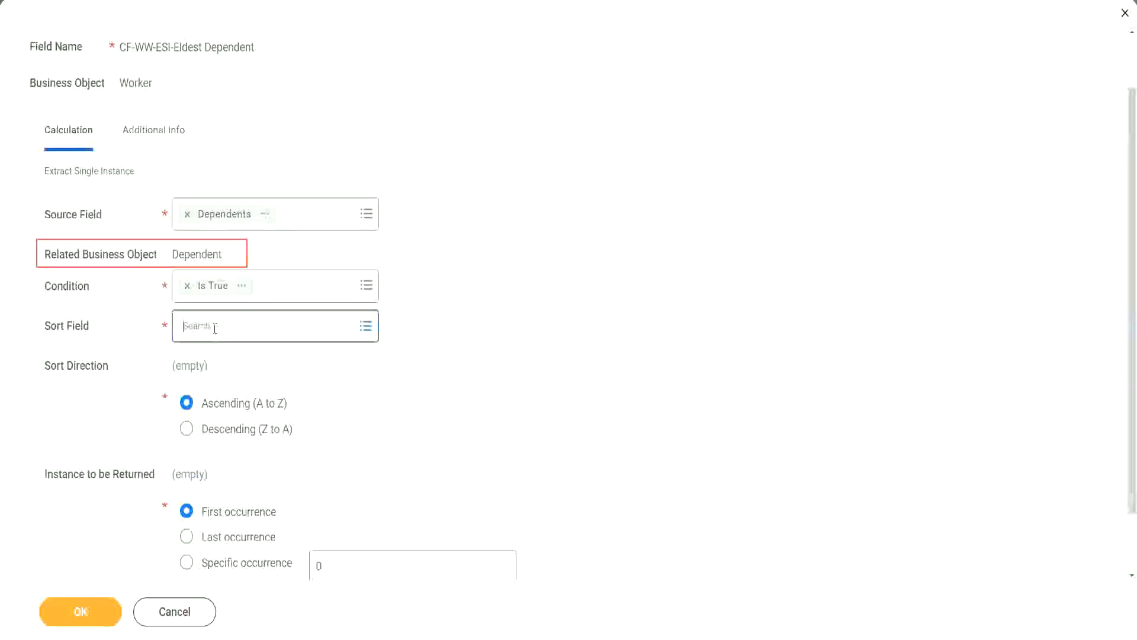
text(a)
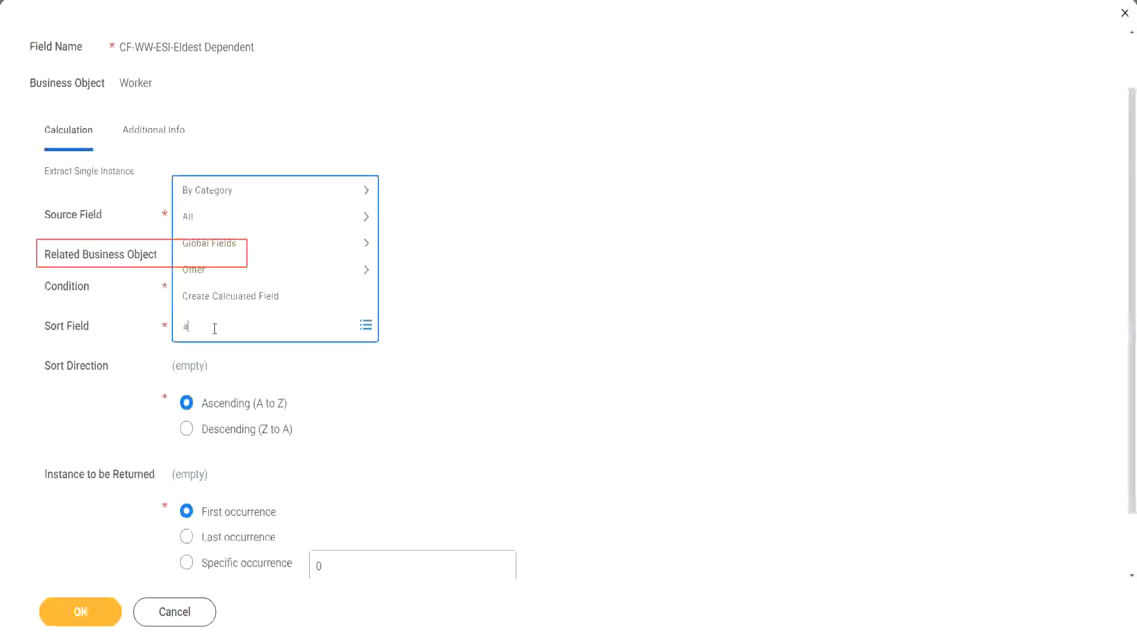
text(ge)
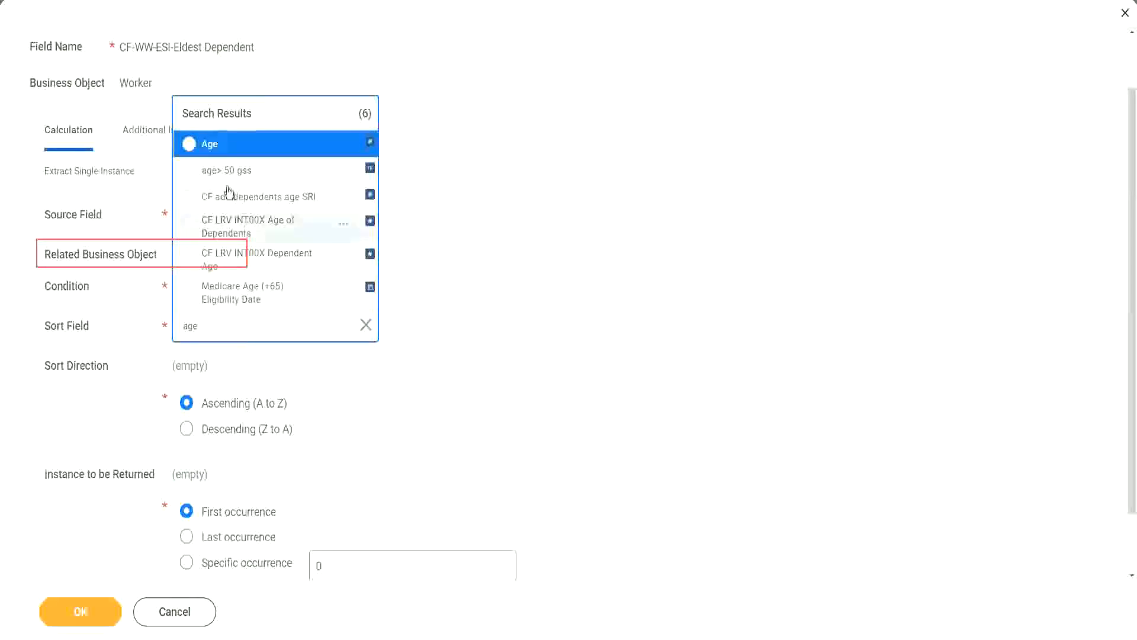
click(212, 148)
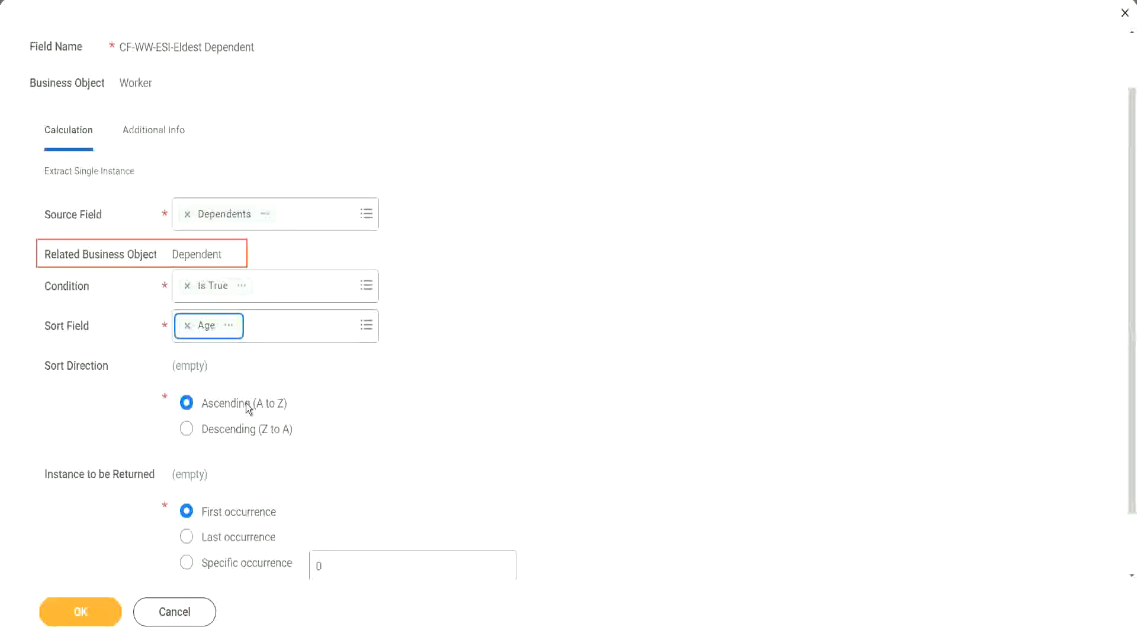
click(247, 435)
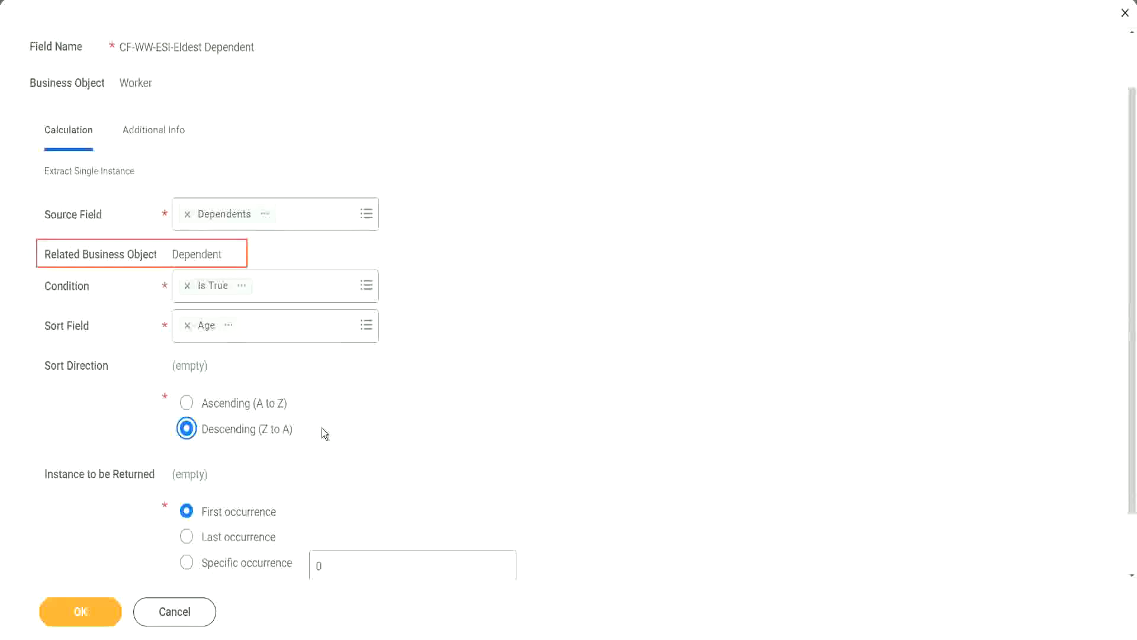
click(84, 612)
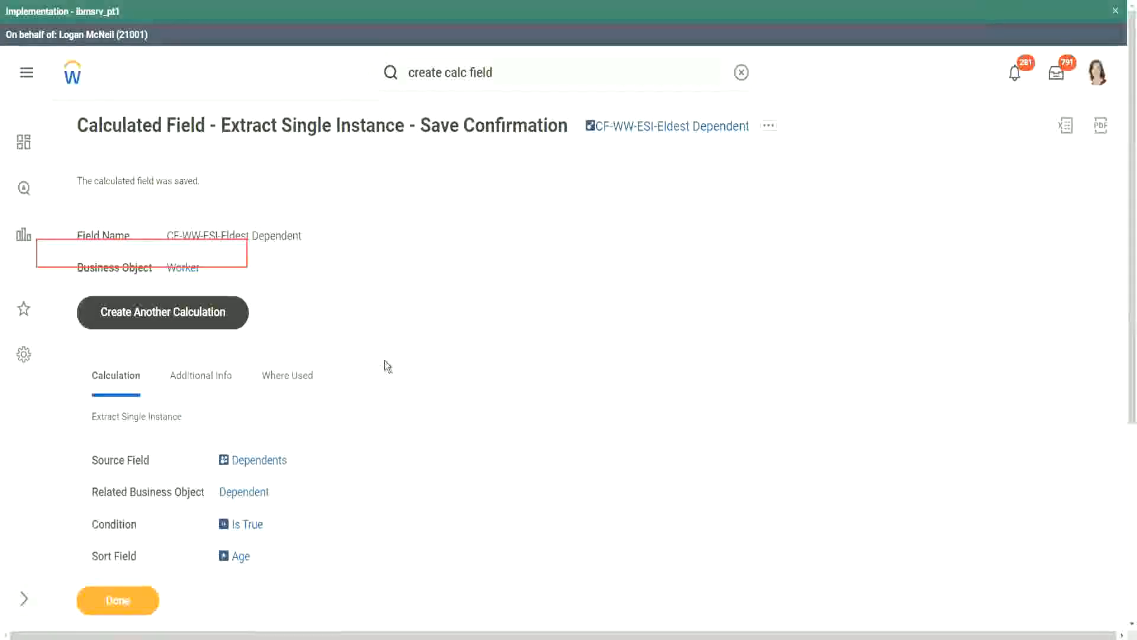
scroll(385, 360, down, 2)
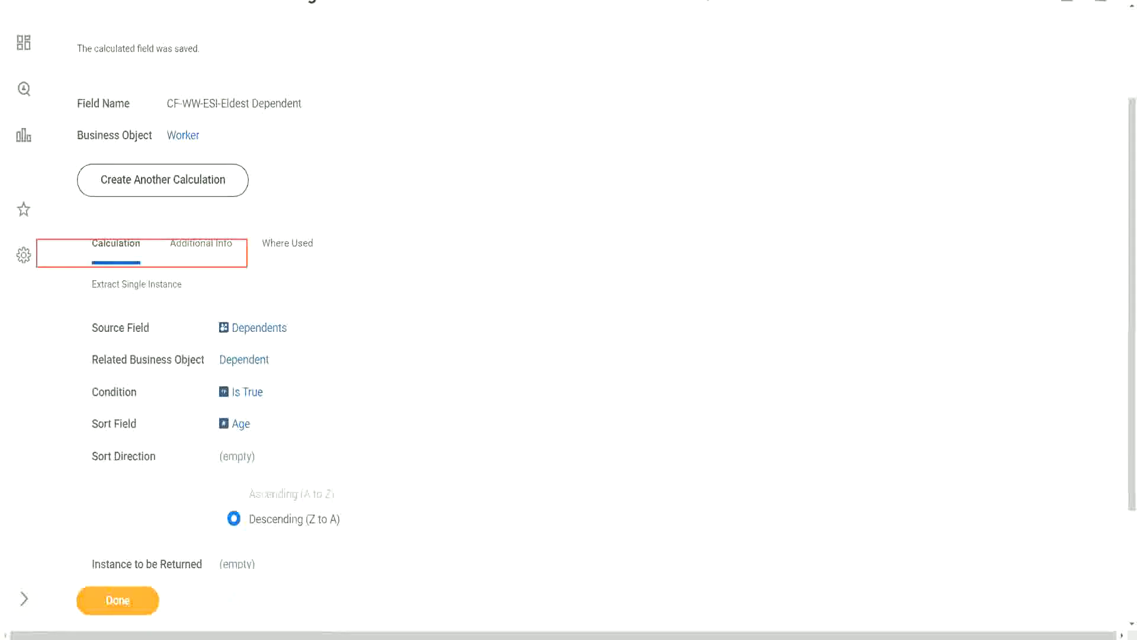
Switch to the Notepad++ notes and reword the eldest dependent question as "How to find the Eldest Dependent Child ??".
key(alt+Tab)
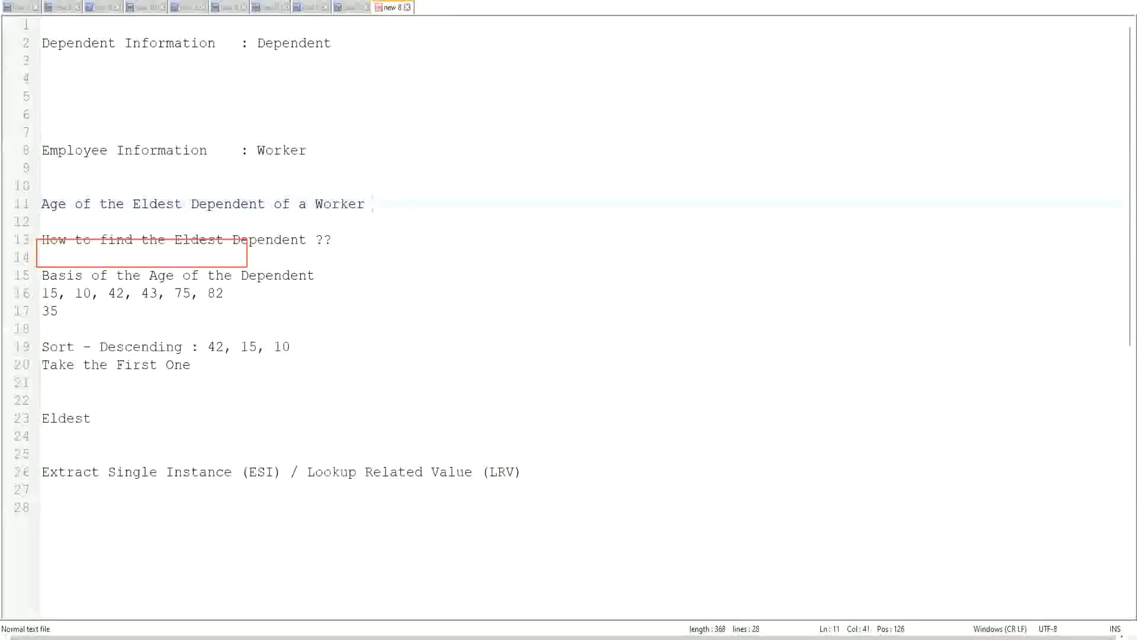
double_click(270, 241)
text(Child )
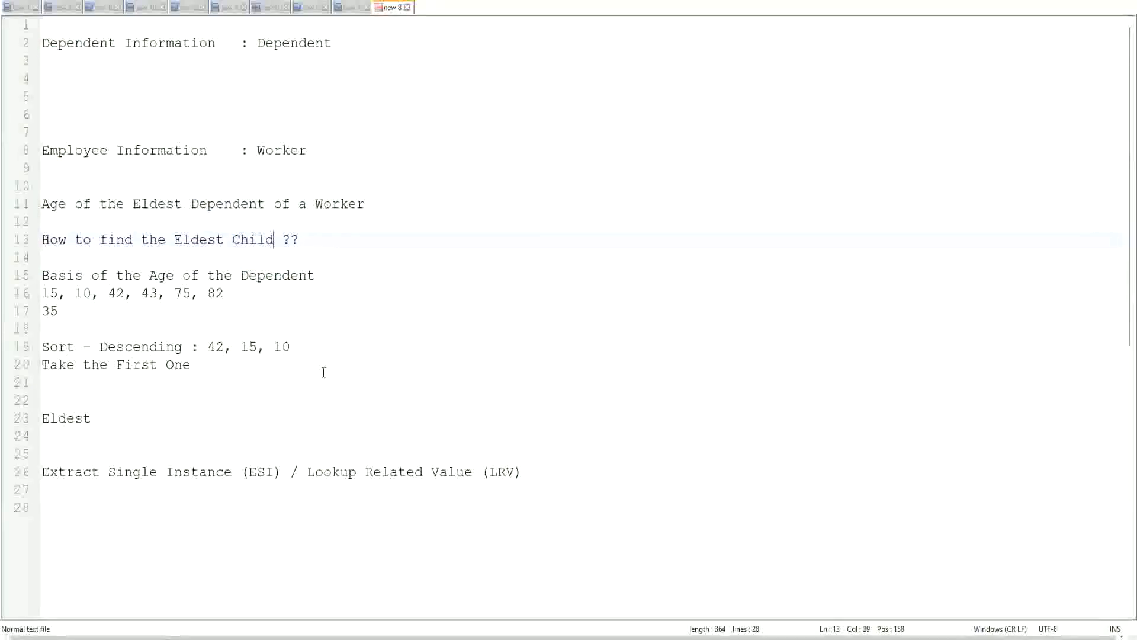
text(as a)
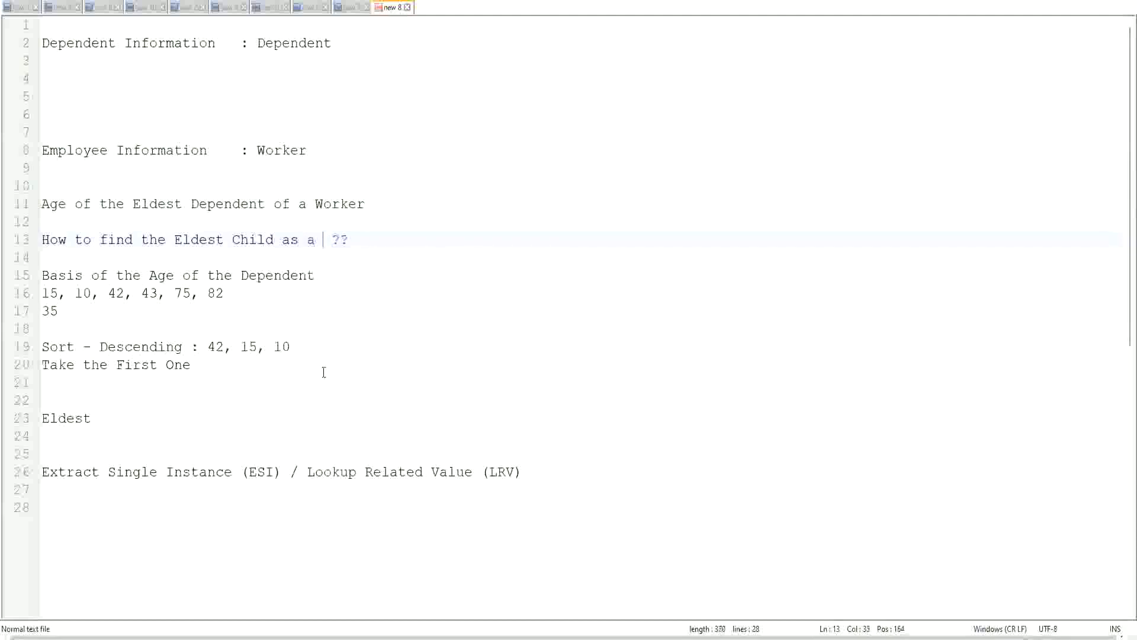
key(BackSpace)
key(BackSpace)
key(BackSpace)
key(BackSpace)
key(BackSpace)
key(BackSpace)
key(BackSpace)
key(BackSpace)
key(BackSpace)
key(BackSpace)
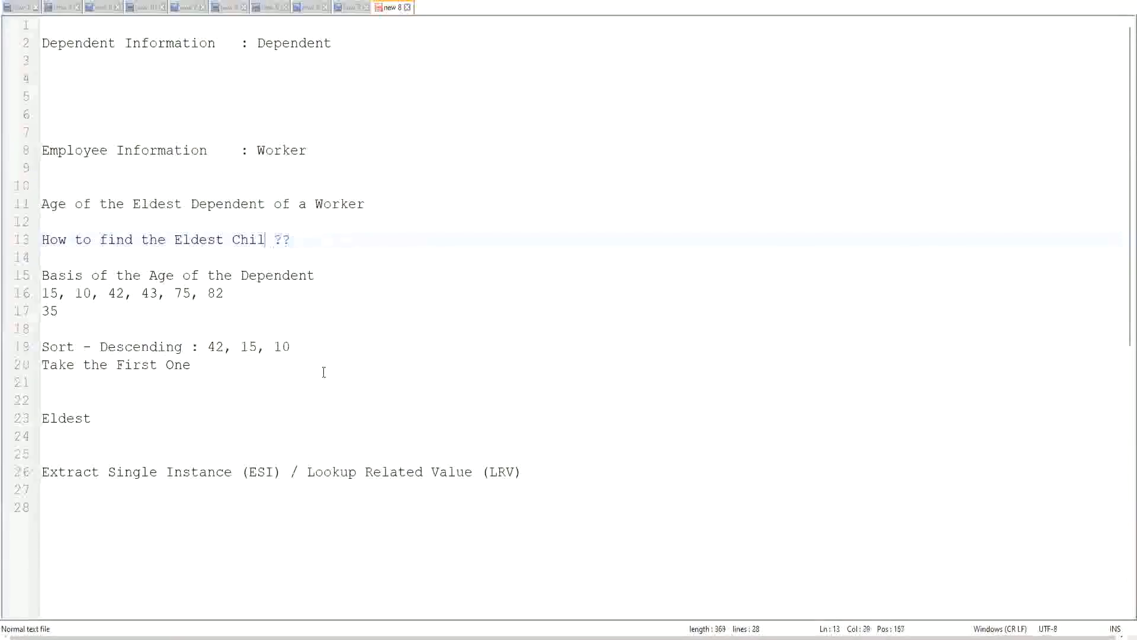
key(BackSpace)
text(De)
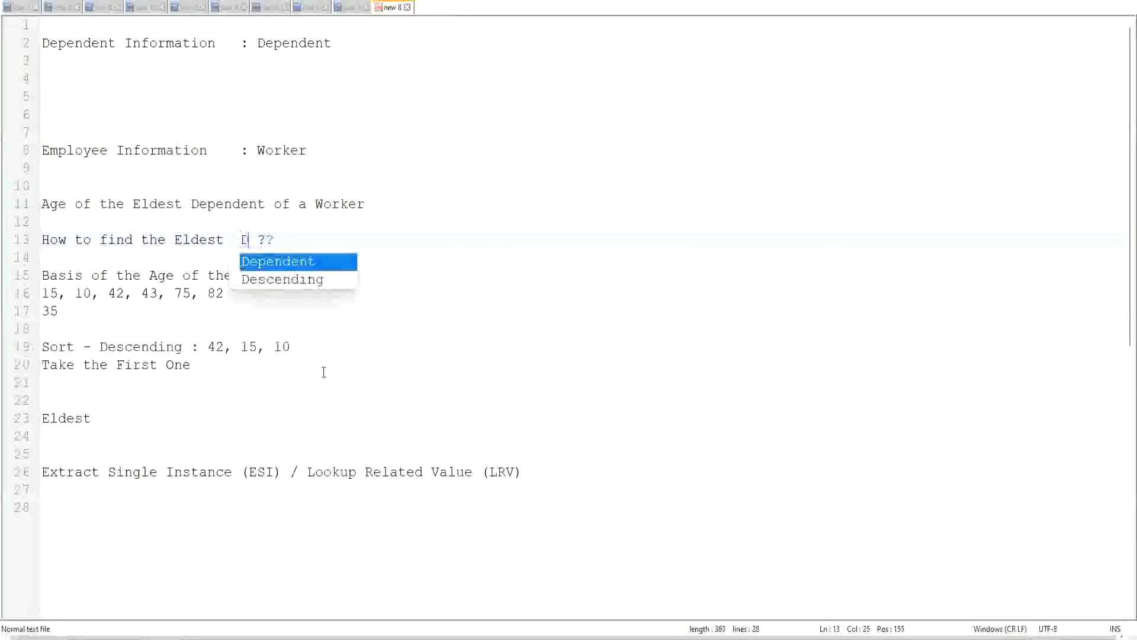
key(Return)
text(Child)
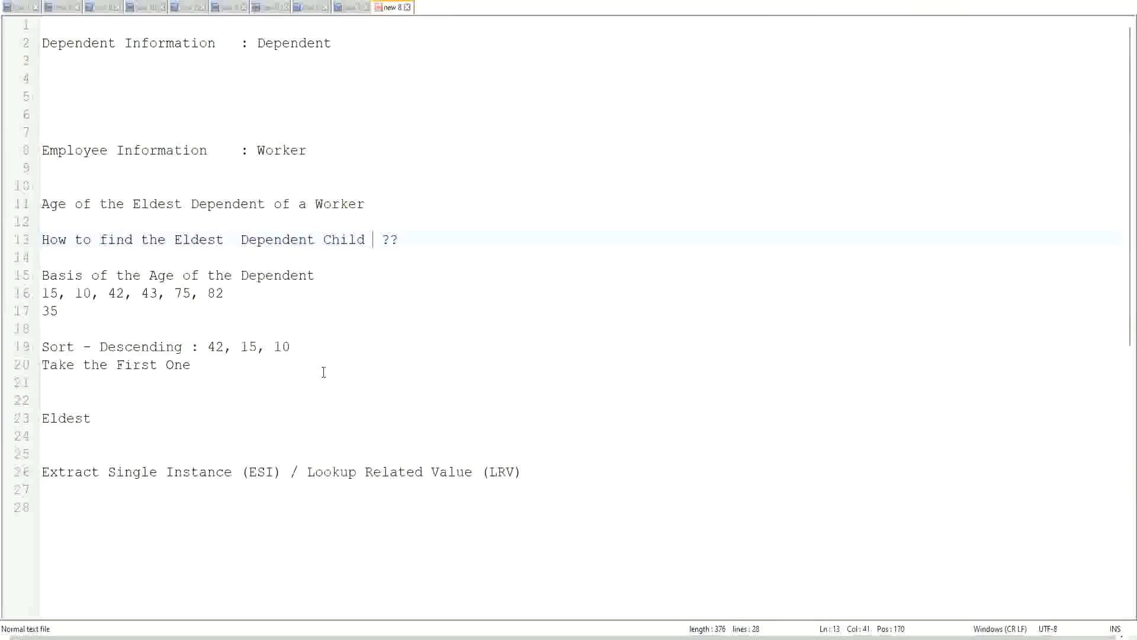
click(233, 241)
key(Delete)
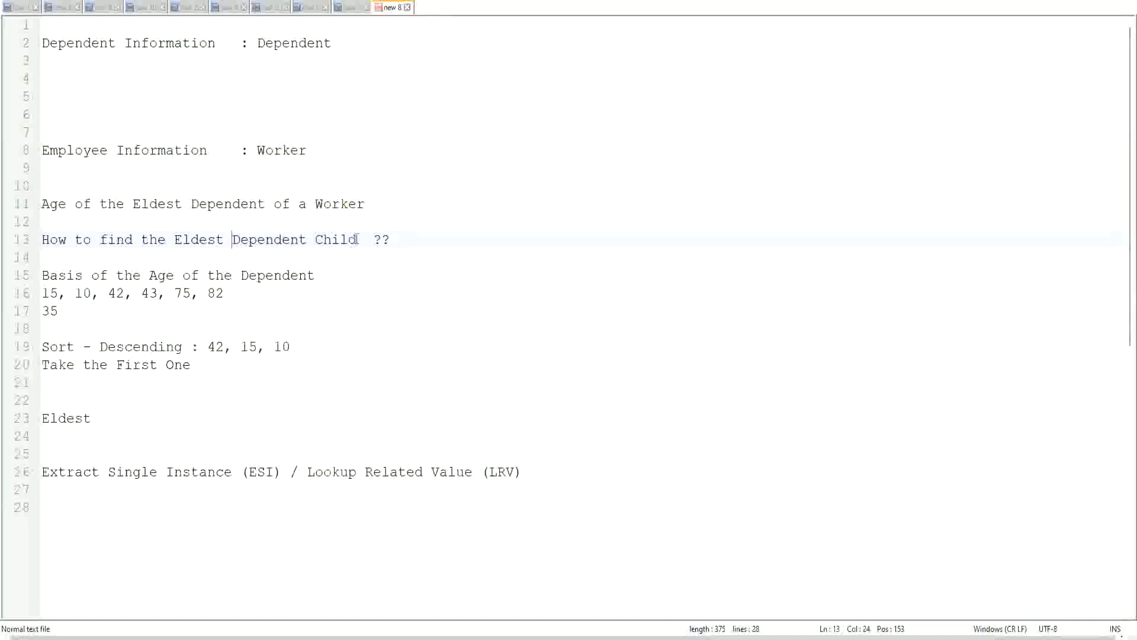
Highlight the words "Dependent Child" in the reworded question to examine the new requirement.
drag(234, 238, 357, 239)
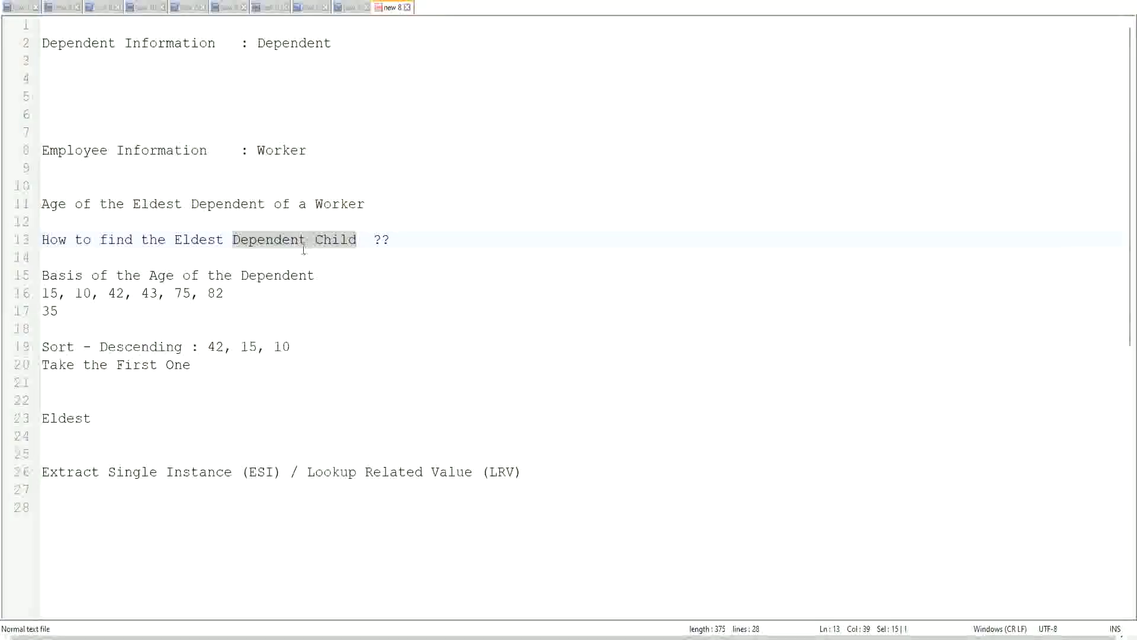
click(339, 243)
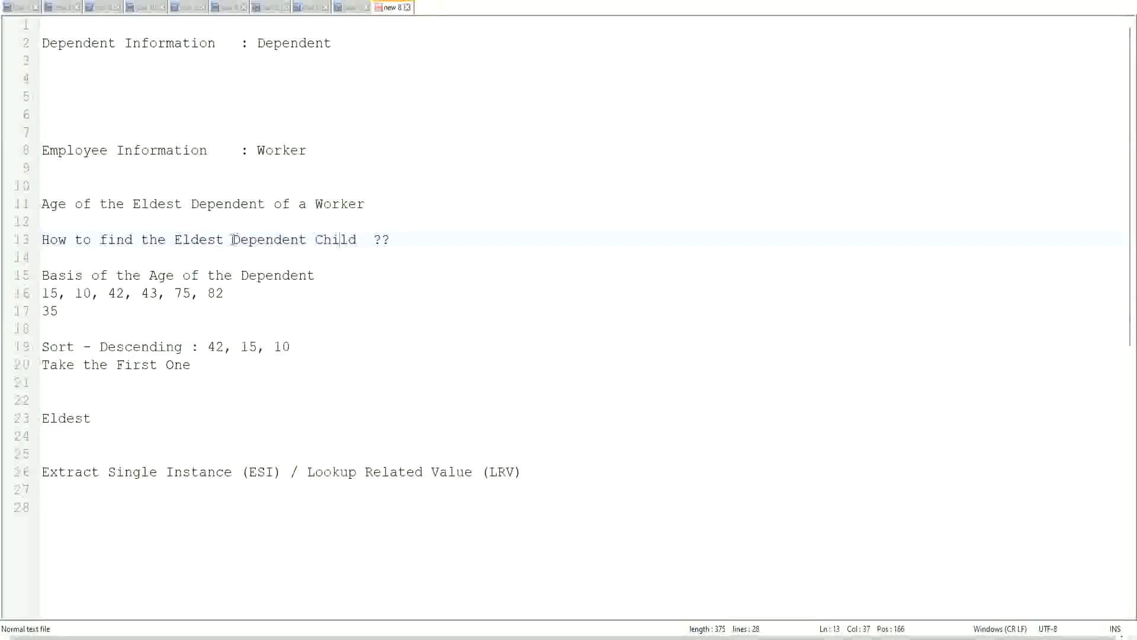
drag(229, 240, 356, 242)
click(347, 240)
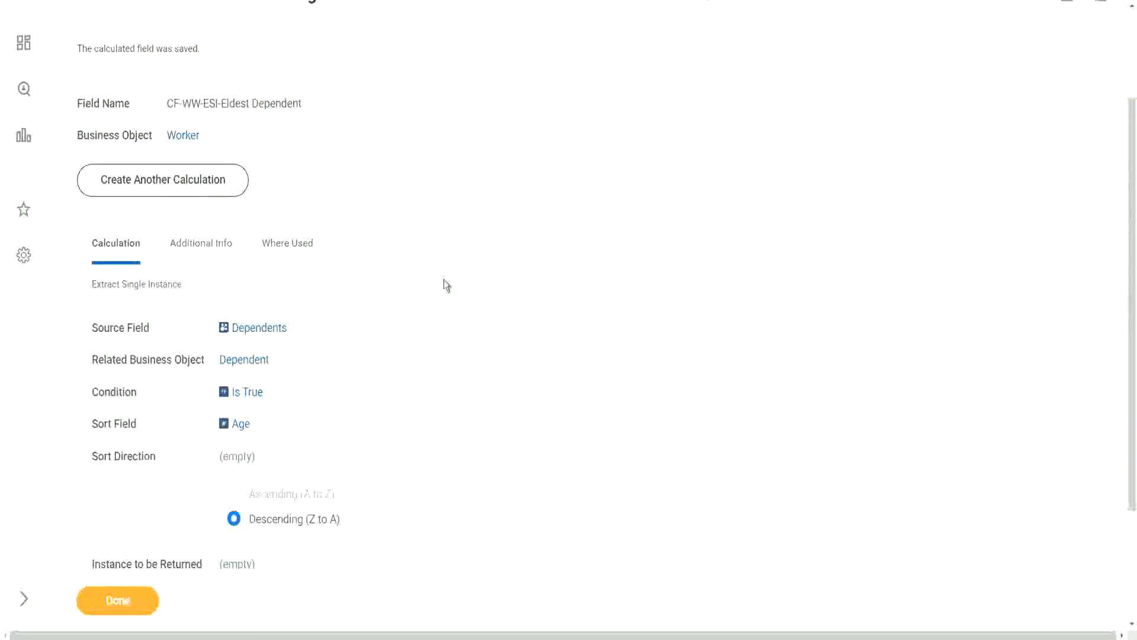
Back in Workday, open the saved calculated field for editing and rename it CF-WW-ESI-Eldest Dependent Child.
scroll(444, 281, up, 2)
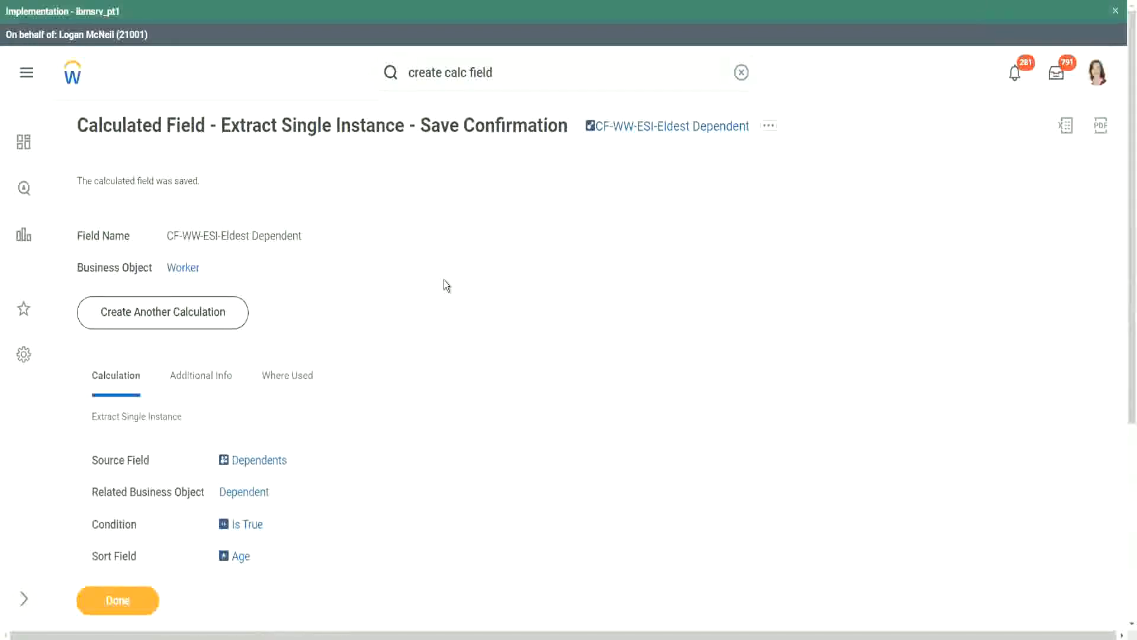
scroll(444, 281, down, 2)
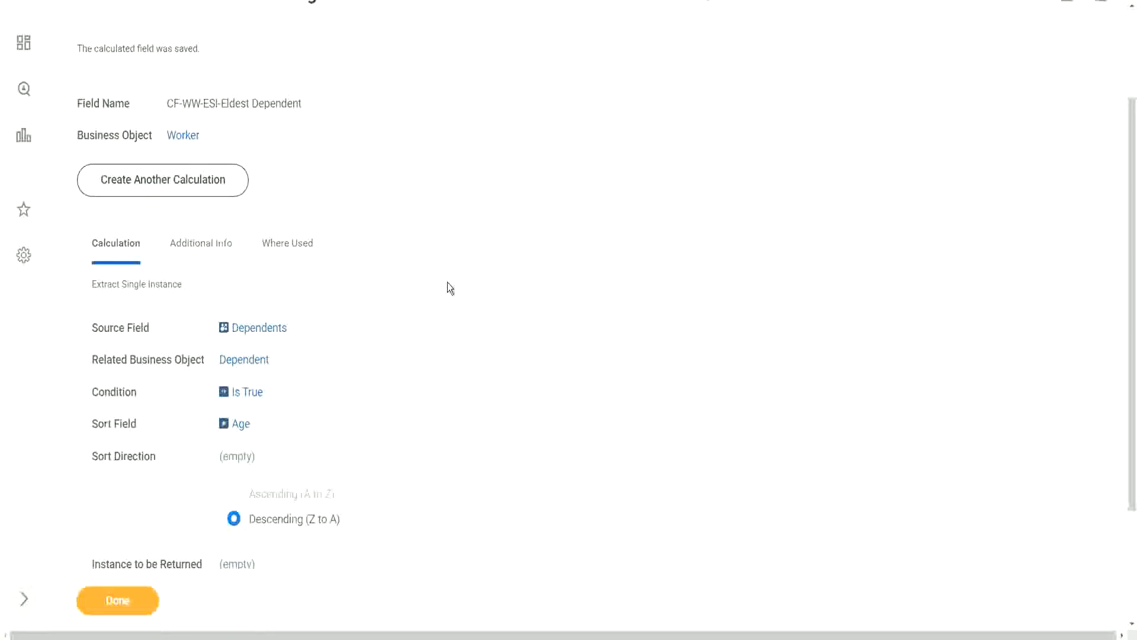
scroll(446, 282, up, 1)
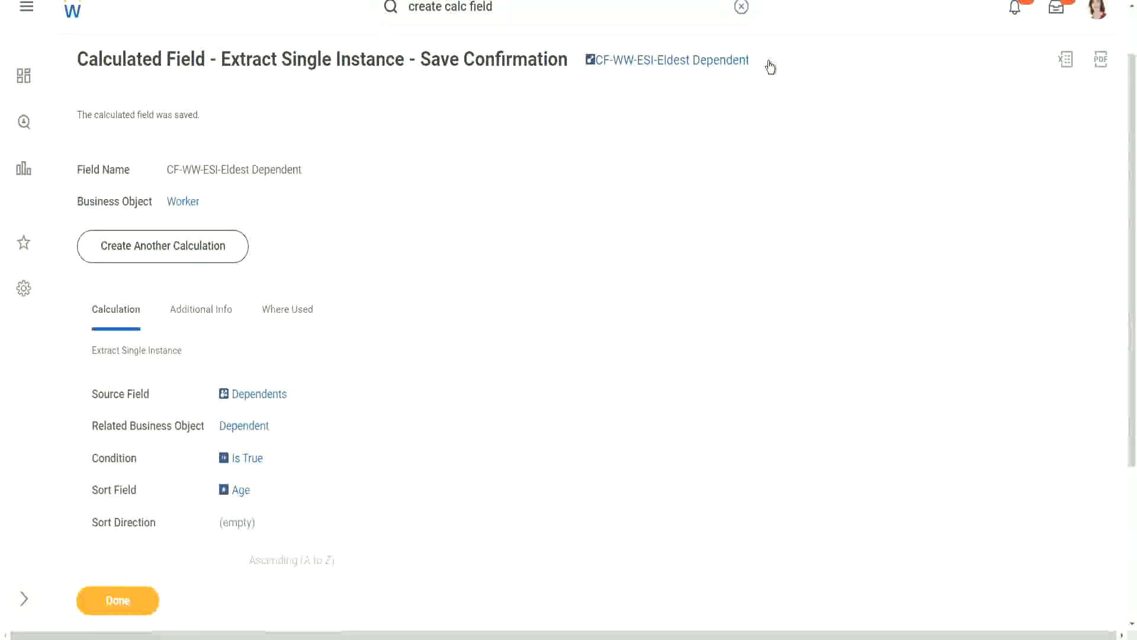
click(768, 74)
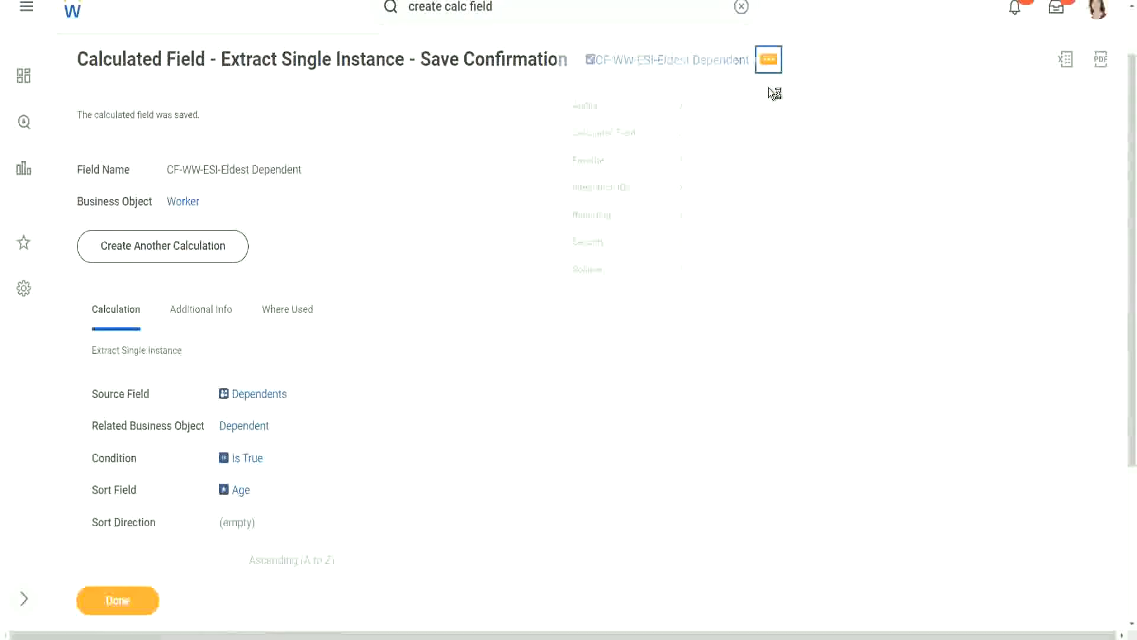
mouse_move(610, 140)
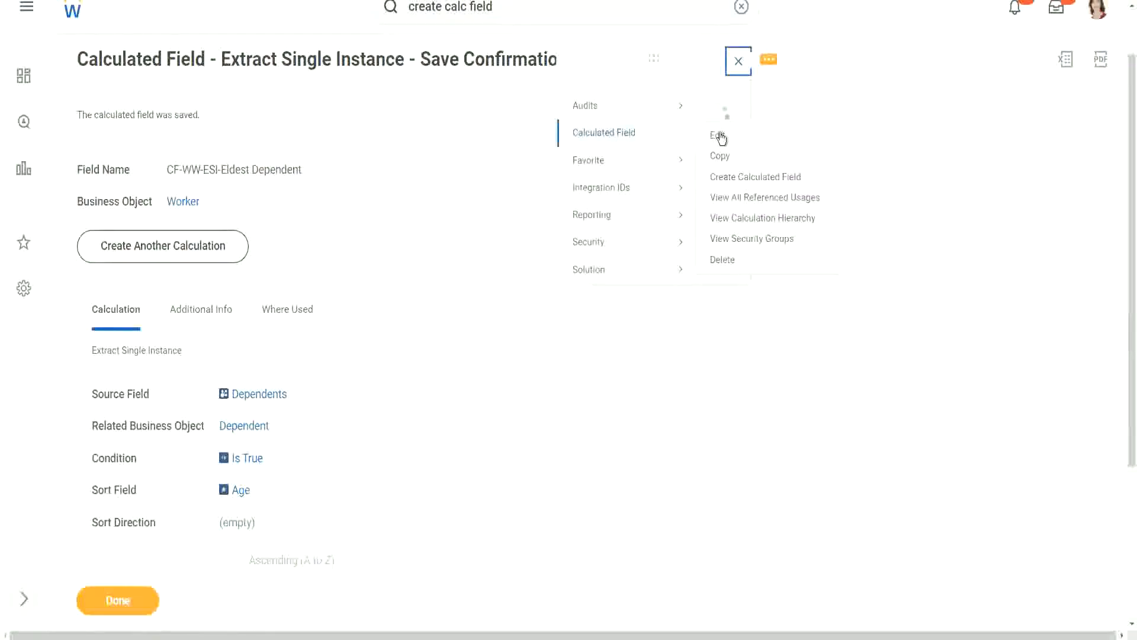
click(721, 134)
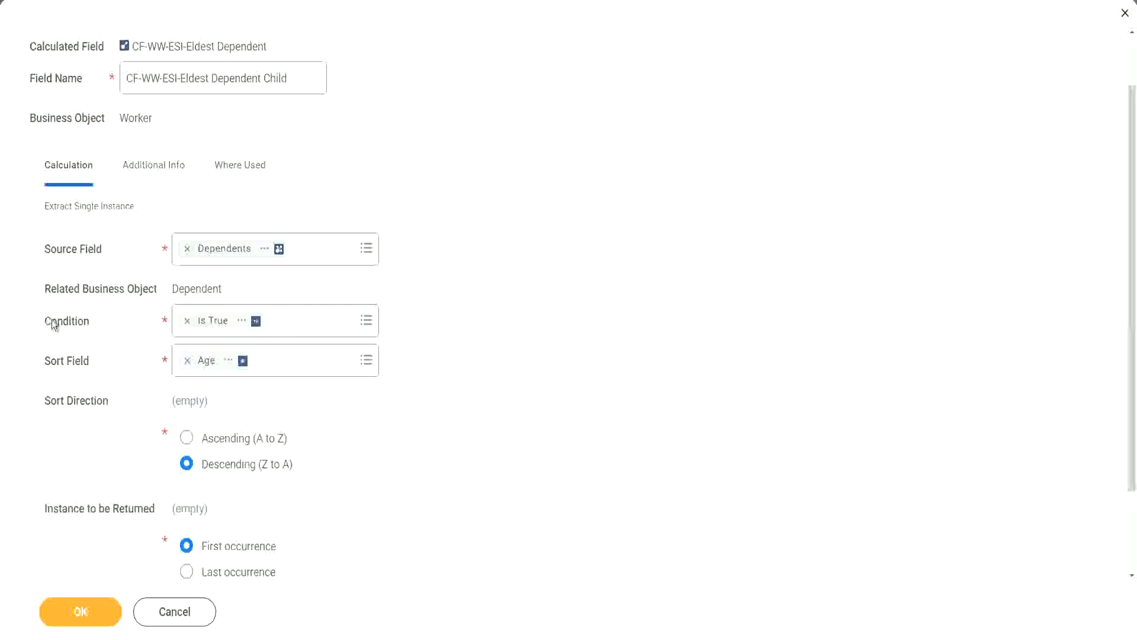
Open the choices for the calculated field's extraction condition.
click(104, 319)
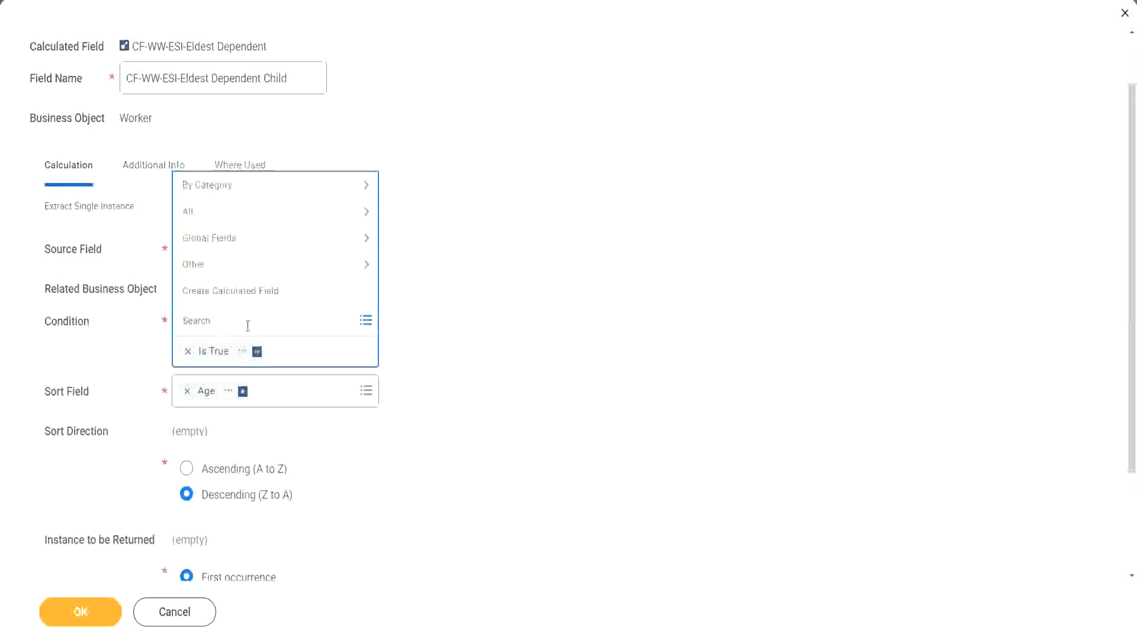